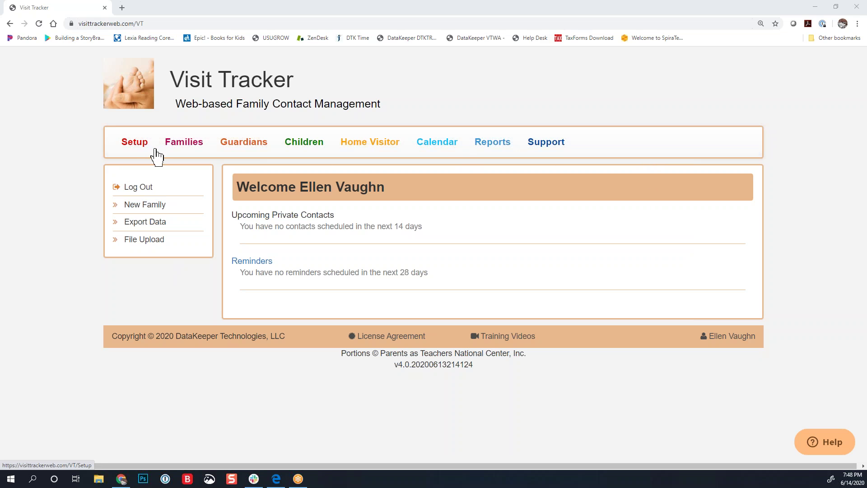
# - Open the account's setup preferences and display the Home Page - Upcoming Events settings
pyautogui.click(131, 146)
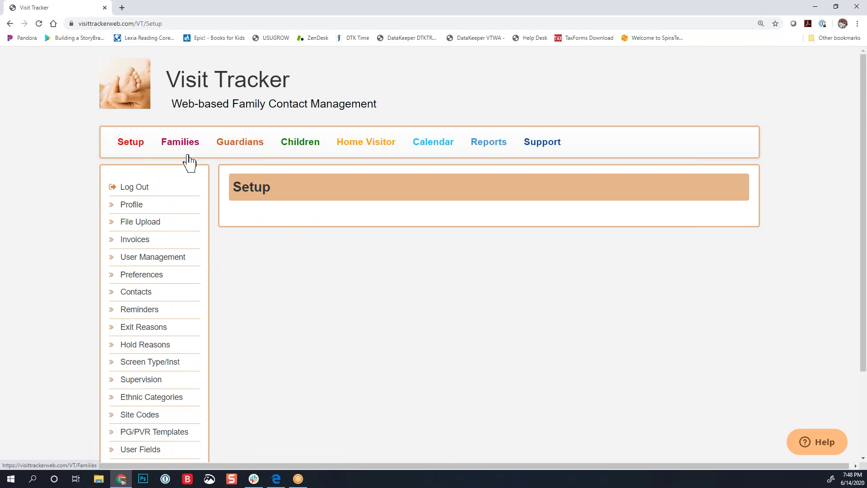
pyautogui.scroll(-2, 189, 163)
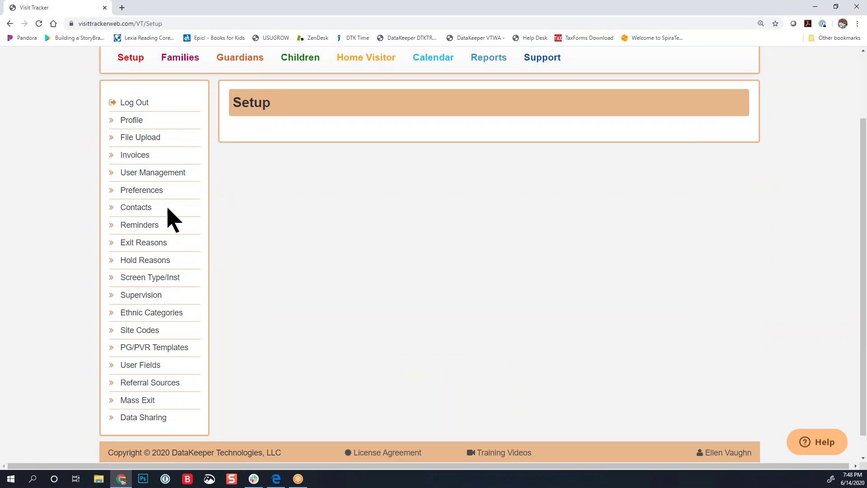
pyautogui.moveTo(165, 191); pyautogui.dragTo(122, 195)
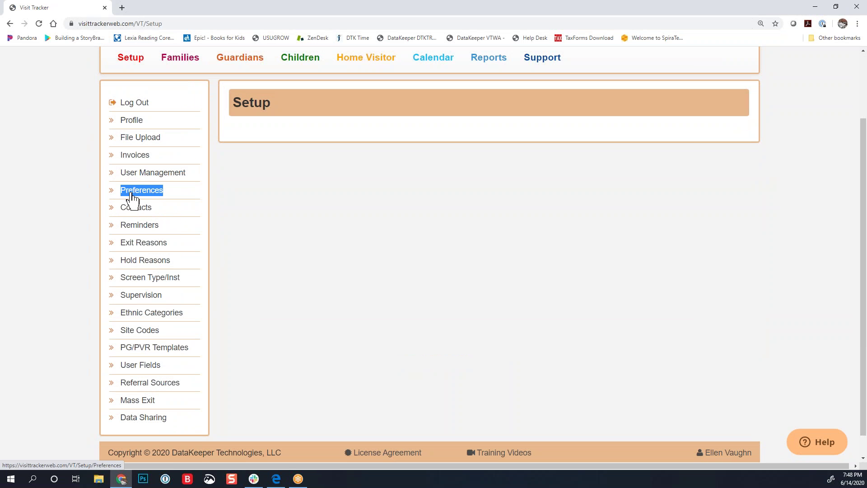
pyautogui.click(131, 193)
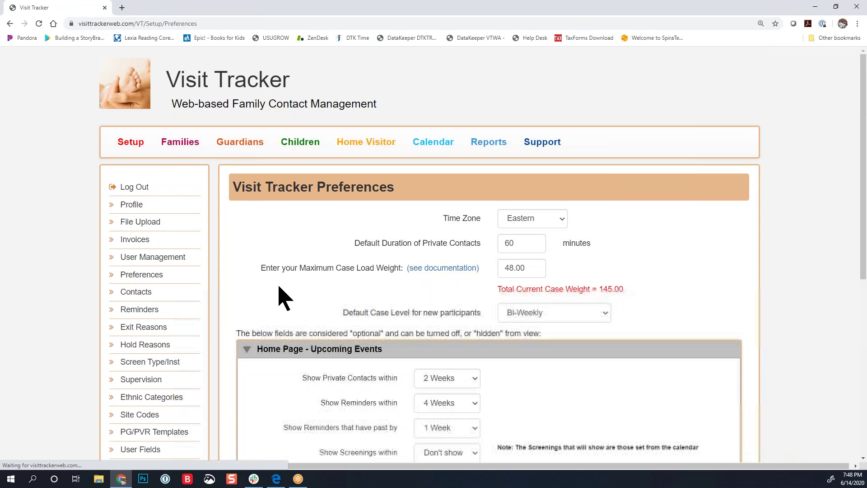
pyautogui.scroll(-2, 325, 294)
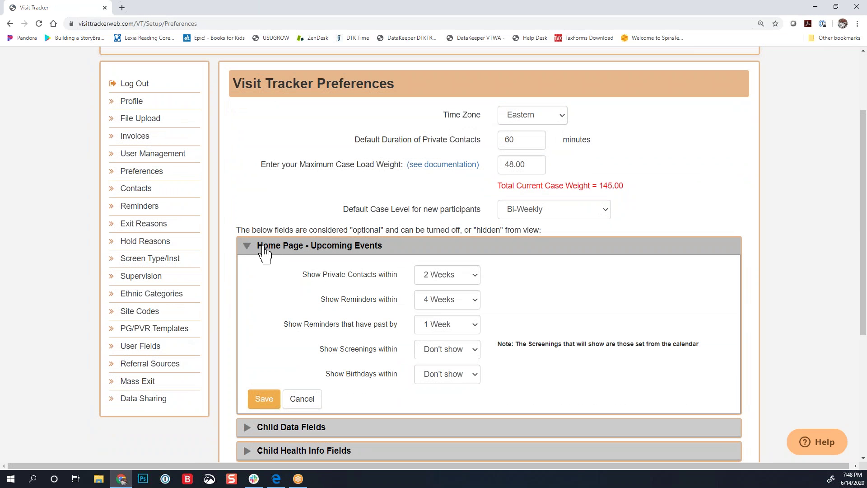
pyautogui.click(250, 254)
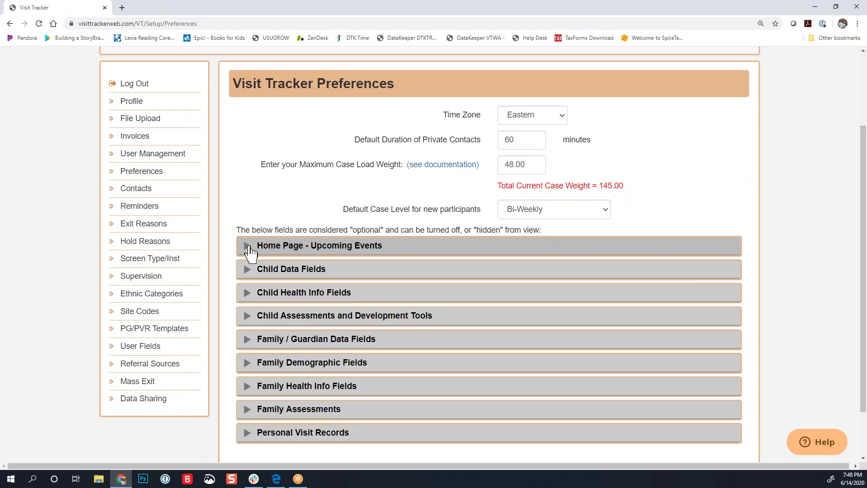
pyautogui.click(249, 251)
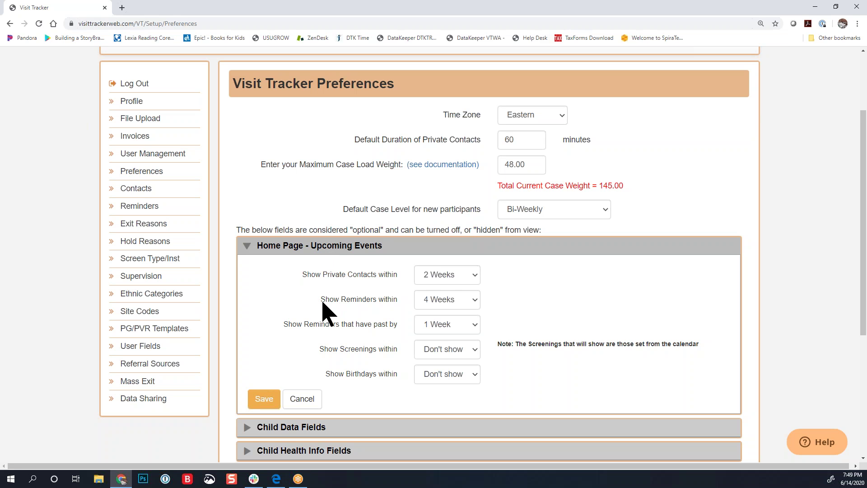
# - Review the home page settings for upcoming reminders and reminders that have passed, and collapse the Upcoming Events section
pyautogui.scroll(-1, 324, 308)
pyautogui.scroll(-1, 329, 252)
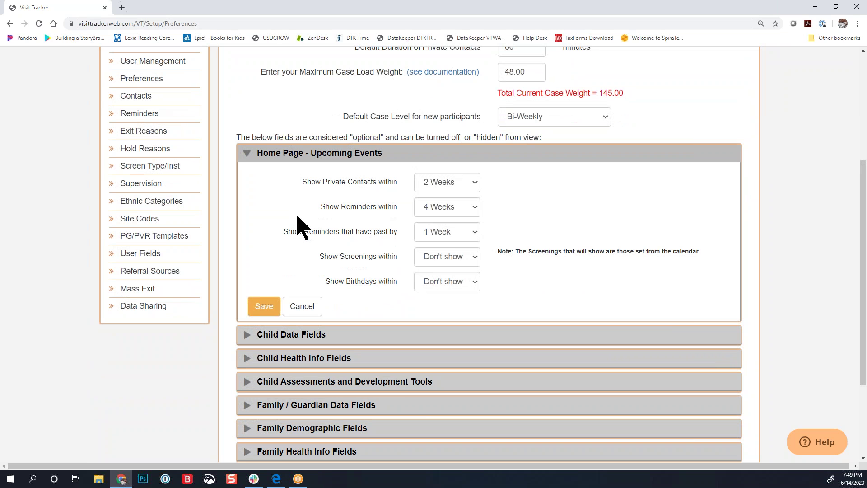
pyautogui.moveTo(316, 209); pyautogui.dragTo(389, 206)
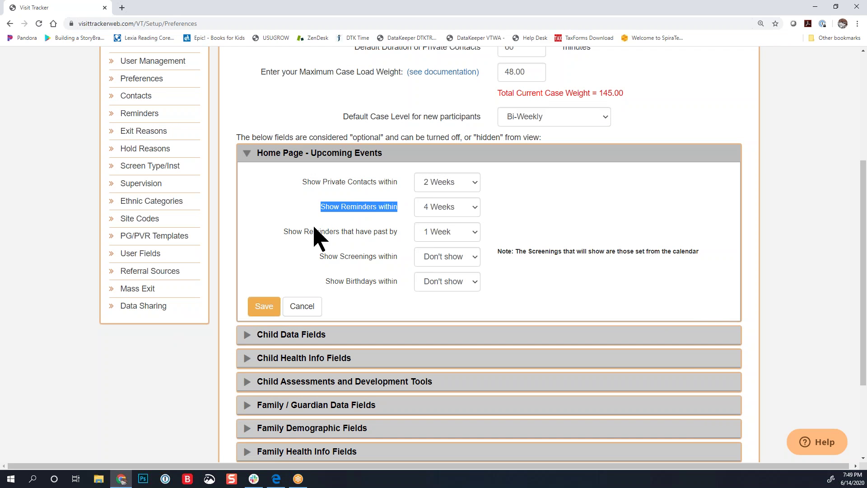
pyautogui.moveTo(278, 231); pyautogui.dragTo(399, 233)
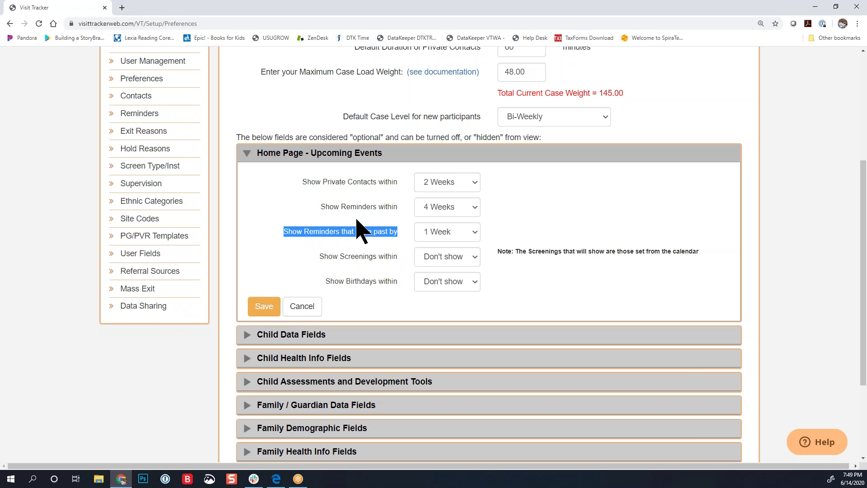
pyautogui.moveTo(318, 208); pyautogui.dragTo(397, 207)
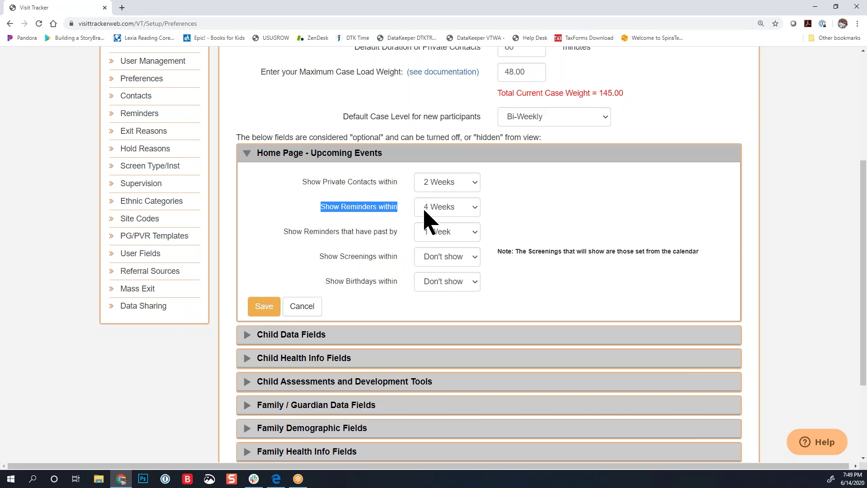
pyautogui.moveTo(284, 231); pyautogui.dragTo(398, 233)
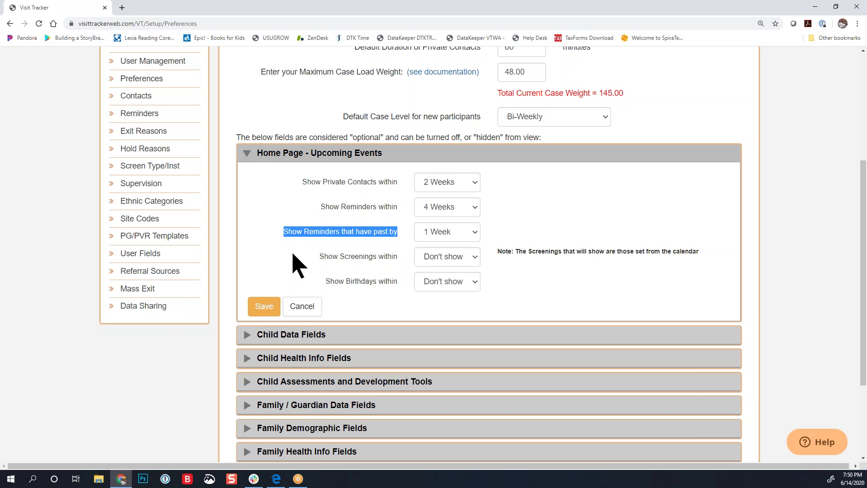
pyautogui.click(246, 153)
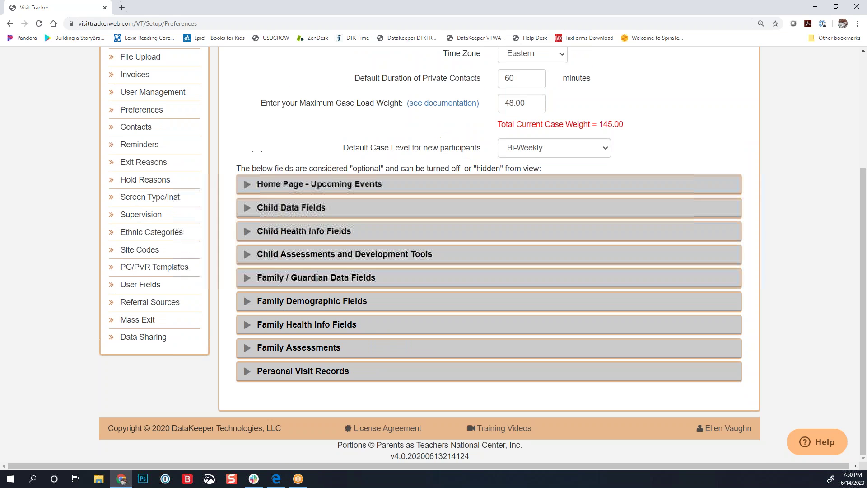
# - Open the permissions of the fourth home visitor listed in User Management
pyautogui.scroll(1, 170, 189)
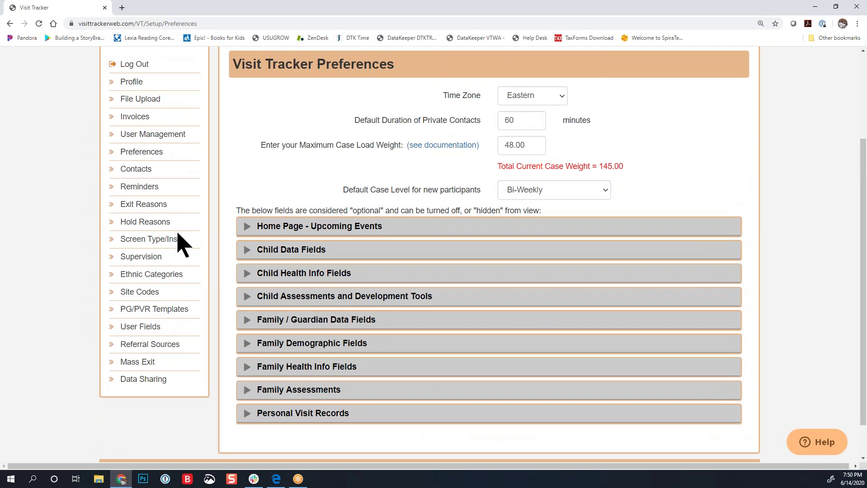
pyautogui.click(142, 137)
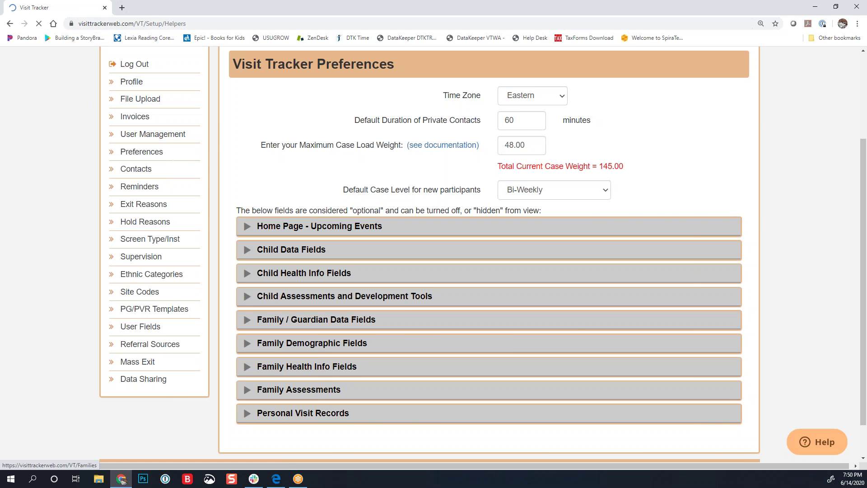
pyautogui.scroll(-2, 425, 246)
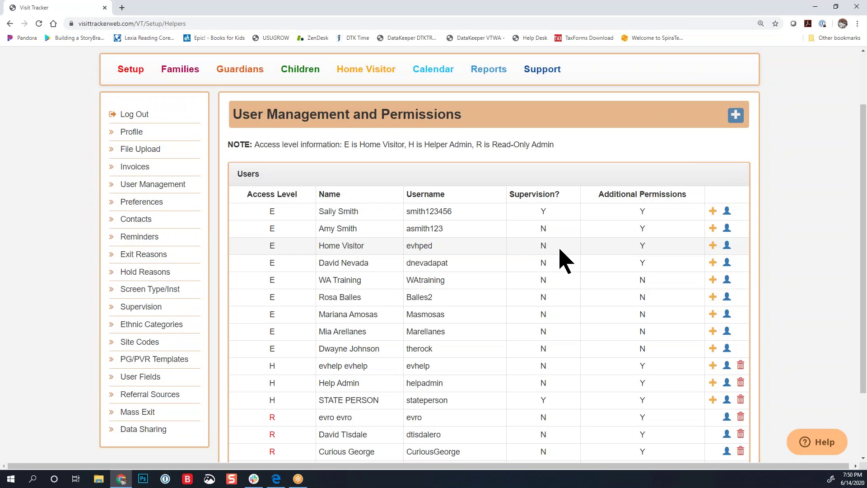
pyautogui.scroll(-1, 562, 253)
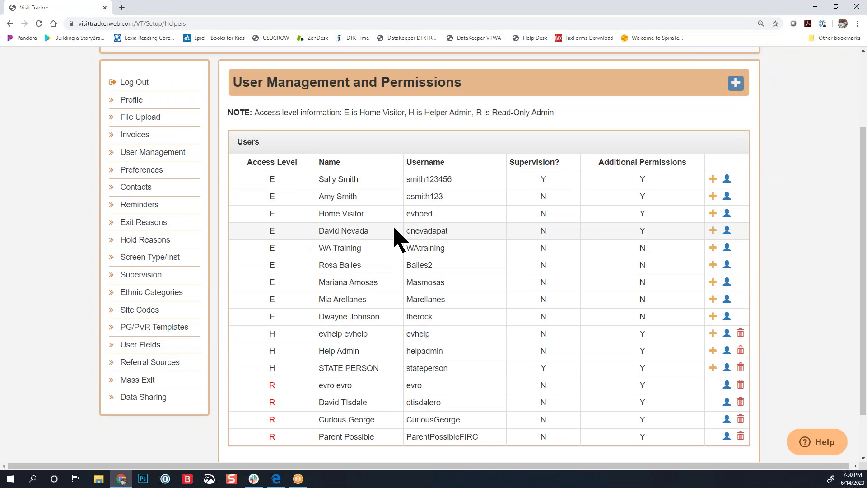
pyautogui.moveTo(191, 155); pyautogui.dragTo(120, 162)
pyautogui.click(713, 232)
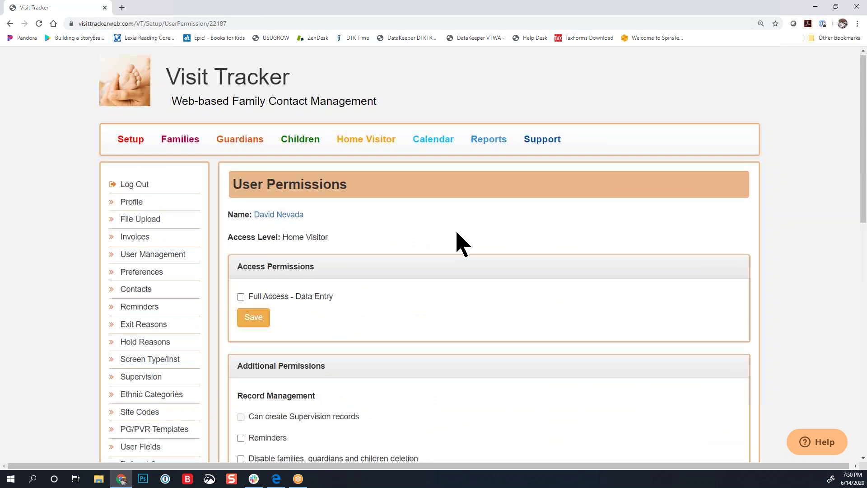
# - Grant the home visitor the Reminders permission under Account General Setup and save the additional permissions
pyautogui.scroll(-7, 460, 244)
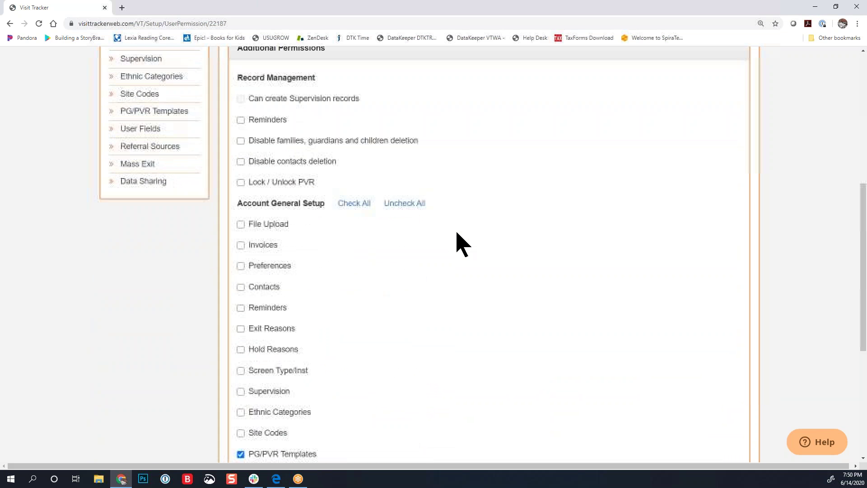
pyautogui.moveTo(238, 187); pyautogui.dragTo(325, 194)
pyautogui.scroll(-1, 306, 258)
pyautogui.click(241, 260)
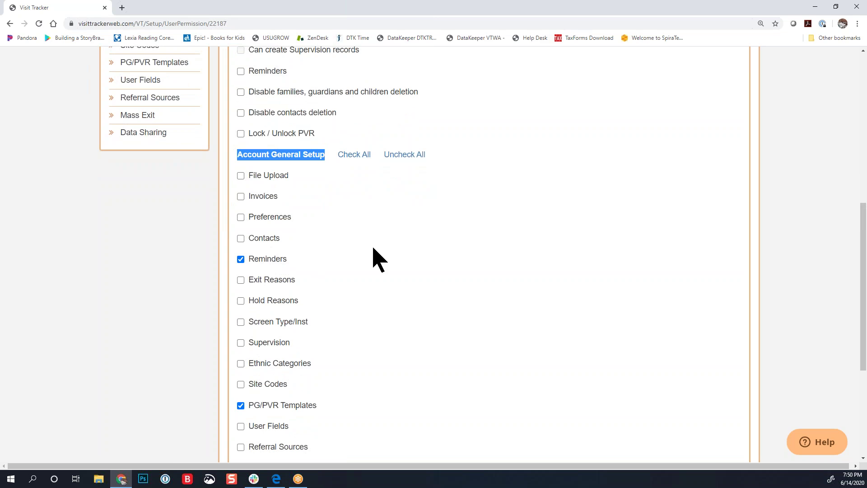
pyautogui.scroll(-3, 371, 258)
pyautogui.scroll(-2, 370, 253)
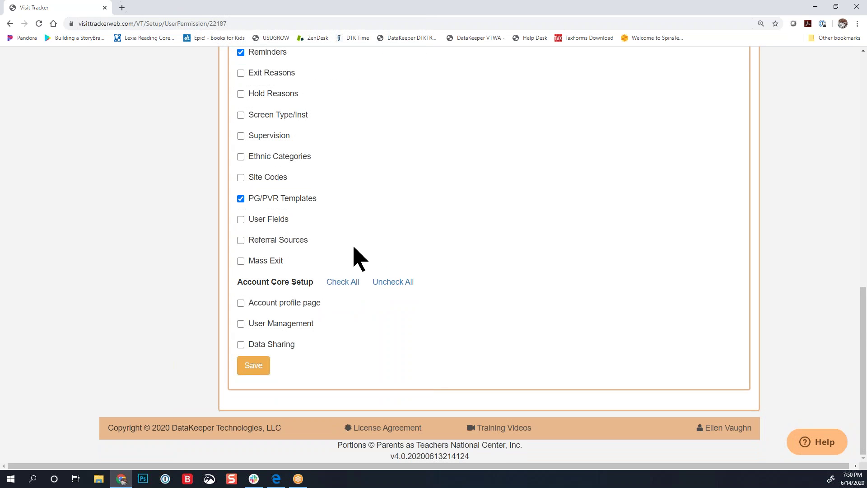
pyautogui.click(253, 365)
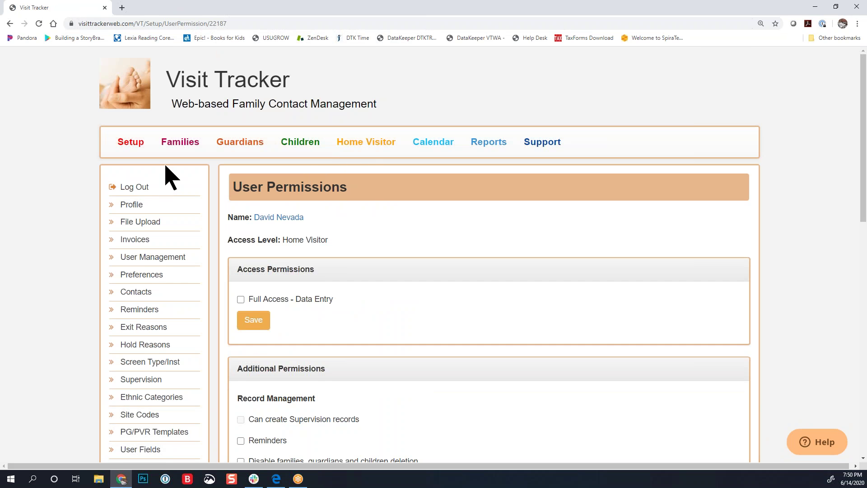
# - Open the Reminders page of the account setup
pyautogui.scroll(-2, 170, 176)
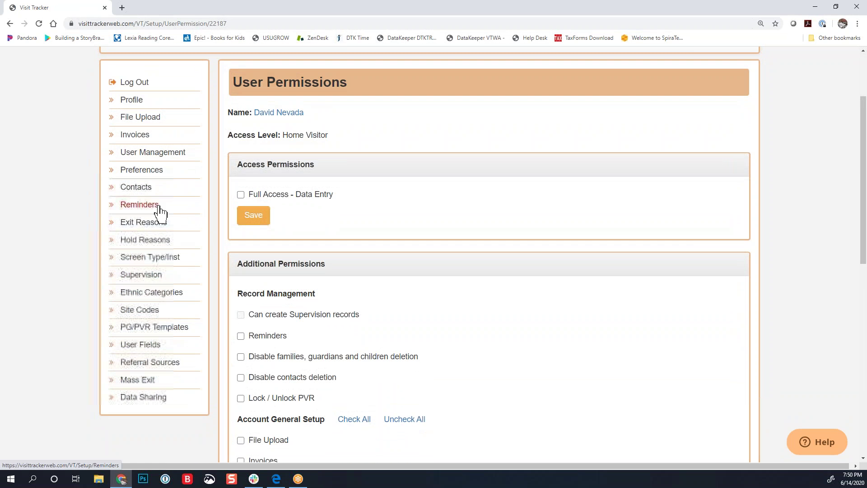
pyautogui.moveTo(169, 207); pyautogui.dragTo(119, 206)
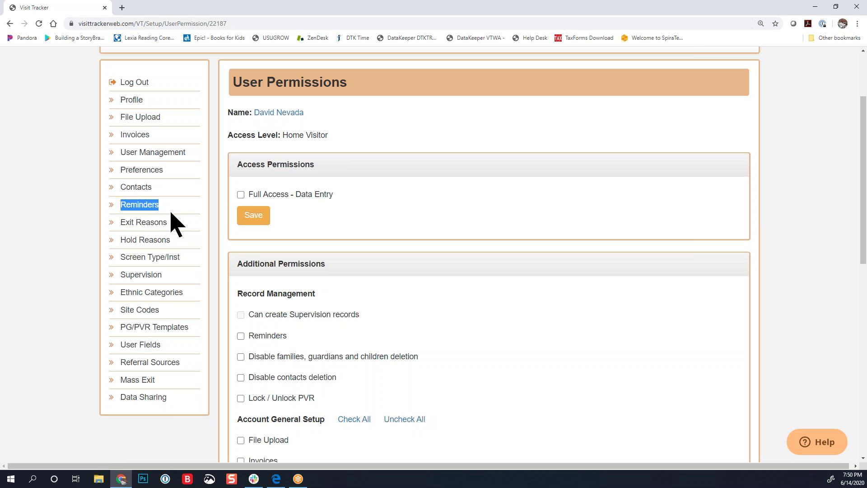
pyautogui.click(137, 206)
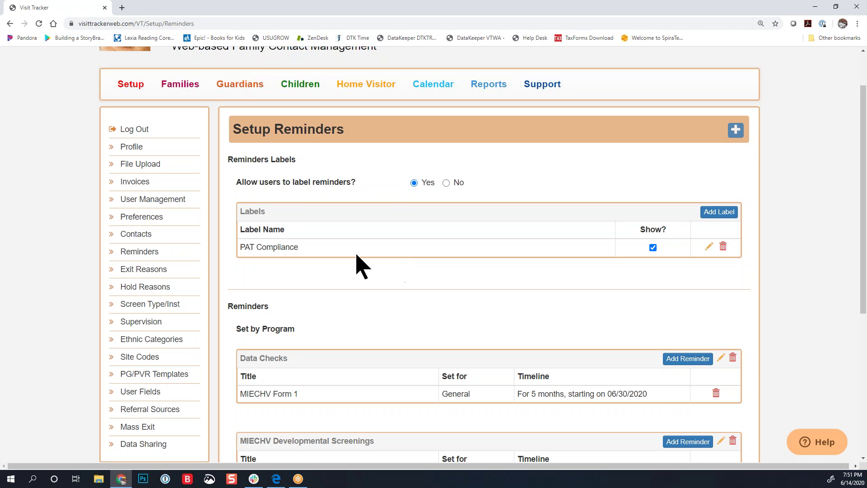
# - Examine the option that allows users to label reminders, the PAT Compliance label and the reminder categories set by program
pyautogui.moveTo(219, 182); pyautogui.dragTo(366, 184)
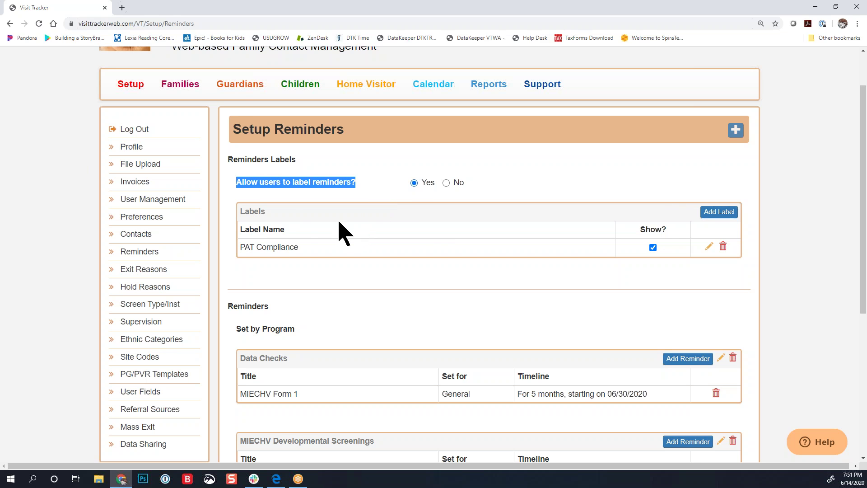
pyautogui.moveTo(244, 211); pyautogui.dragTo(291, 212)
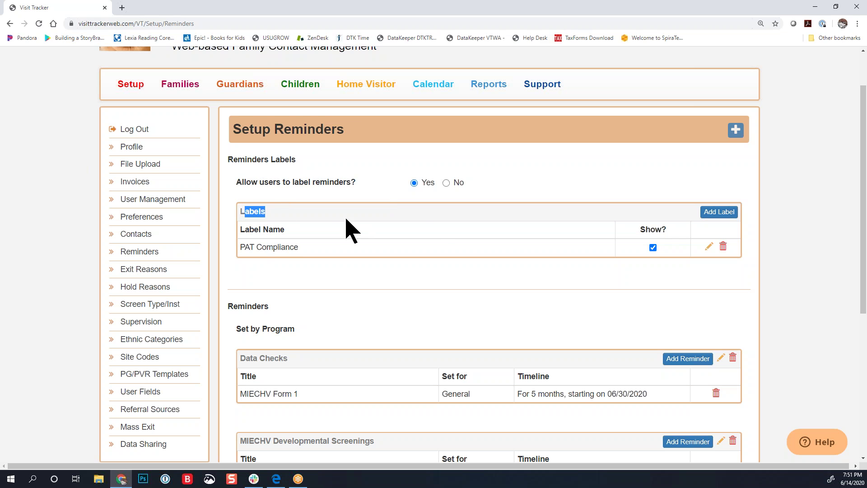
pyautogui.moveTo(307, 247); pyautogui.dragTo(241, 248)
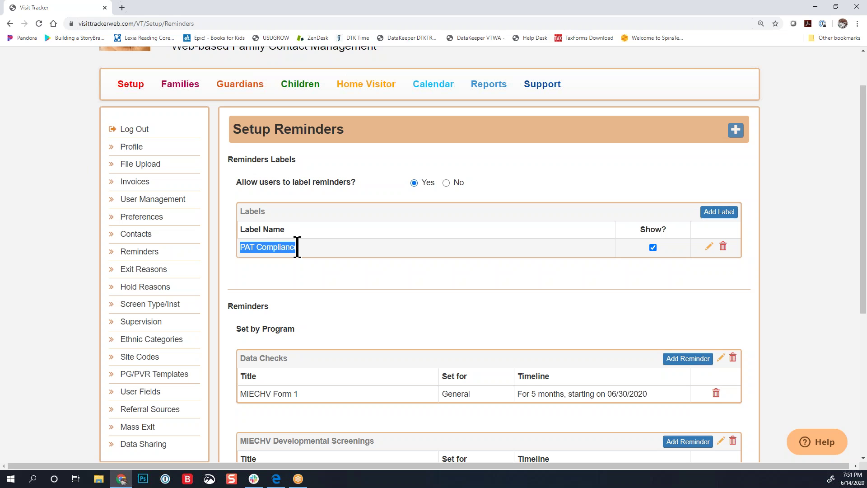
pyautogui.scroll(-2, 297, 247)
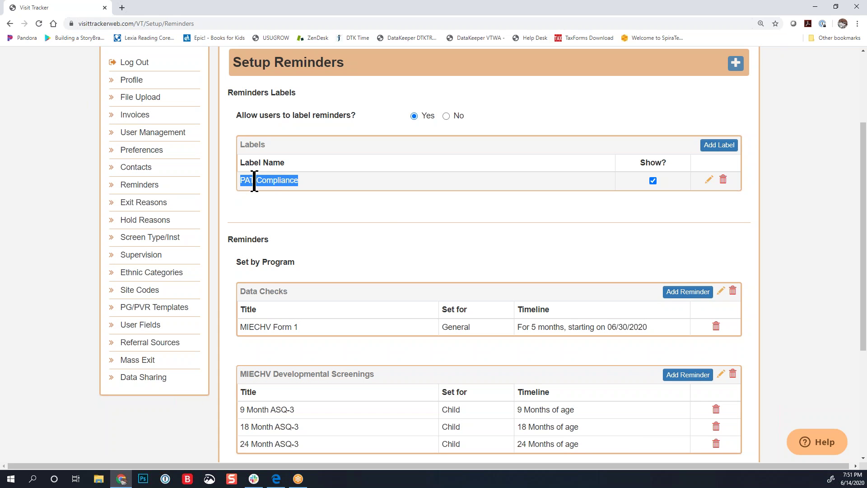
pyautogui.scroll(1, 393, 229)
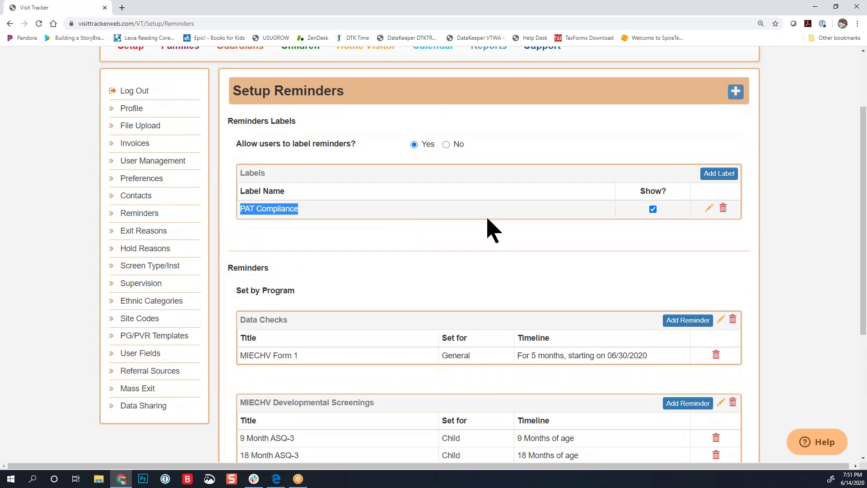
pyautogui.scroll(1, 490, 228)
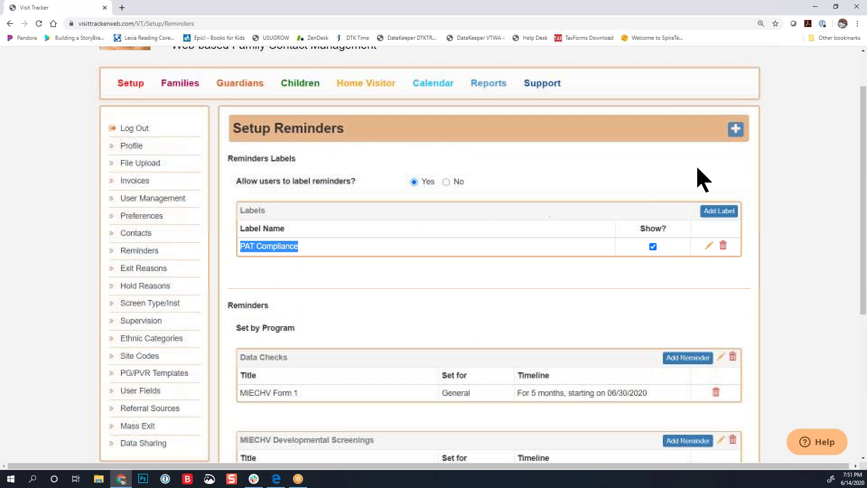
# - Create a reminder category titled Tutorial with the category added to the labels
pyautogui.click(736, 131)
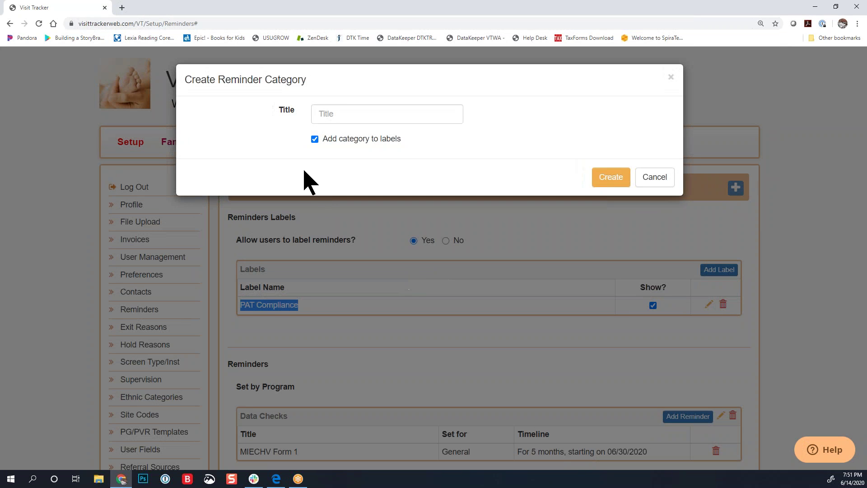
pyautogui.click(334, 115)
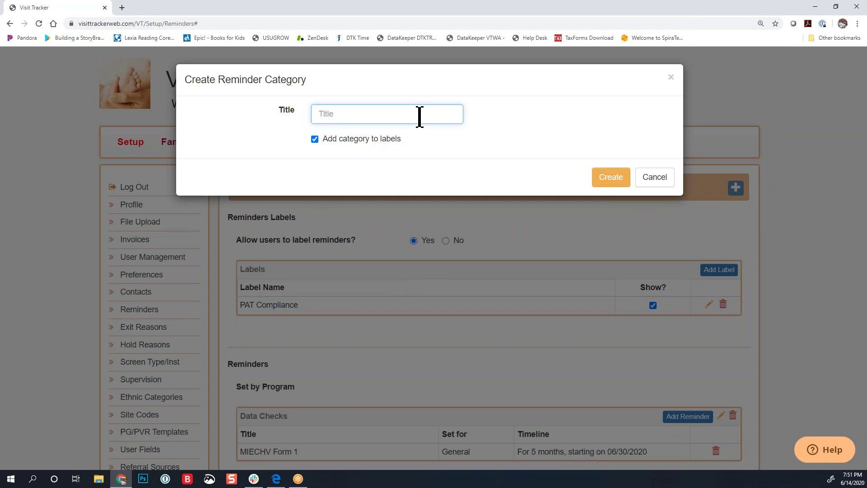
pyautogui.write('Tuto')
pyautogui.write('i')
pyautogui.write('rial')
pyautogui.moveTo(324, 141); pyautogui.dragTo(402, 145)
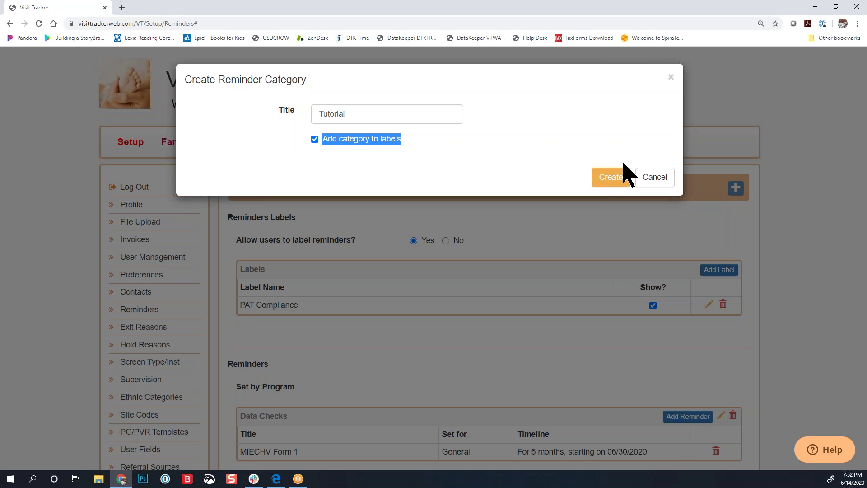
pyautogui.click(618, 178)
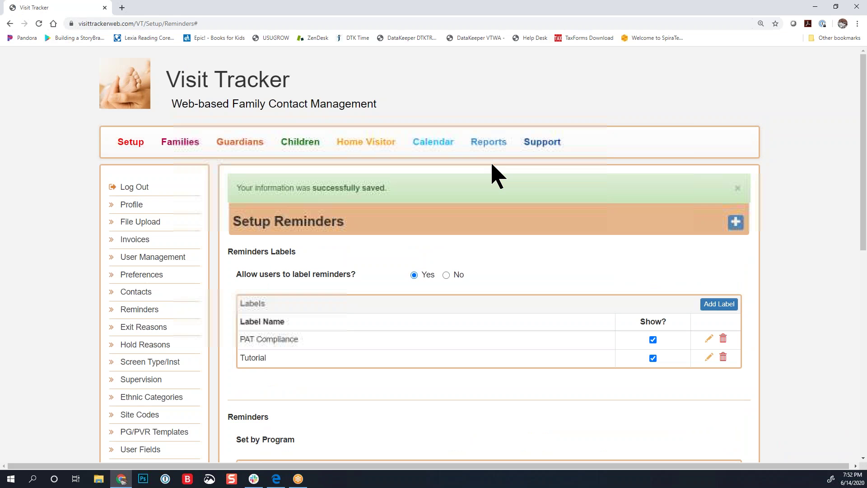
# - Examine the reminder categories set by program, particularly the Data Checks category and its MIECHV Form 1 reminder and timeline
pyautogui.scroll(-3, 493, 176)
pyautogui.scroll(-3, 493, 165)
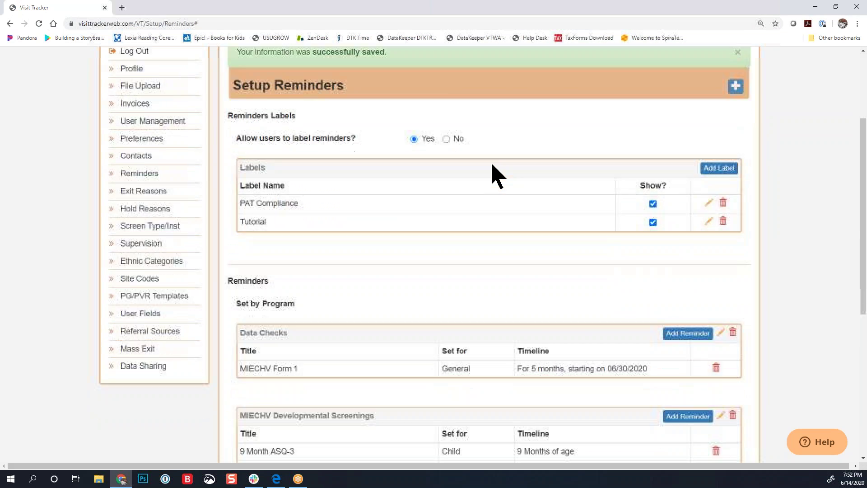
pyautogui.scroll(-1, 492, 165)
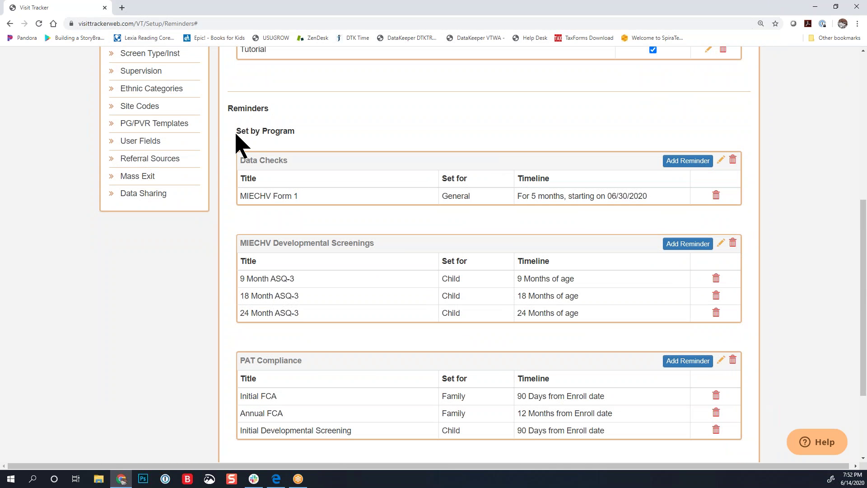
pyautogui.scroll(-1, 241, 141)
pyautogui.moveTo(290, 155); pyautogui.dragTo(240, 154)
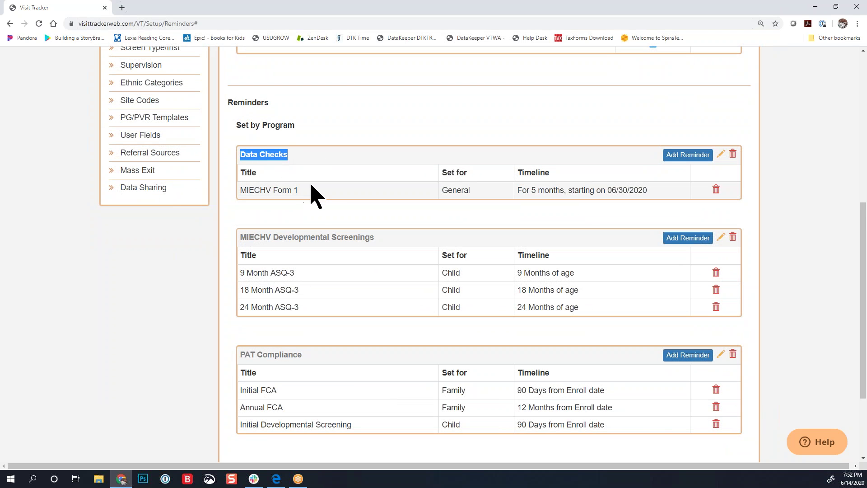
pyautogui.moveTo(256, 173); pyautogui.dragTo(238, 170)
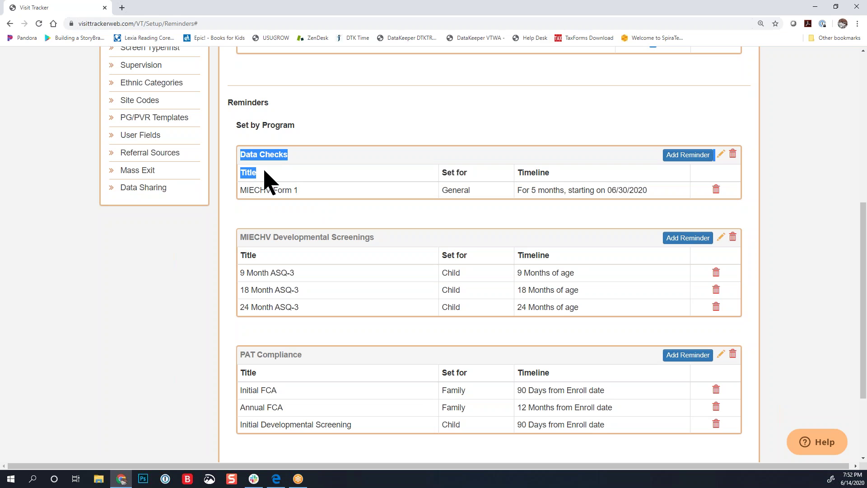
pyautogui.moveTo(318, 189); pyautogui.dragTo(241, 186)
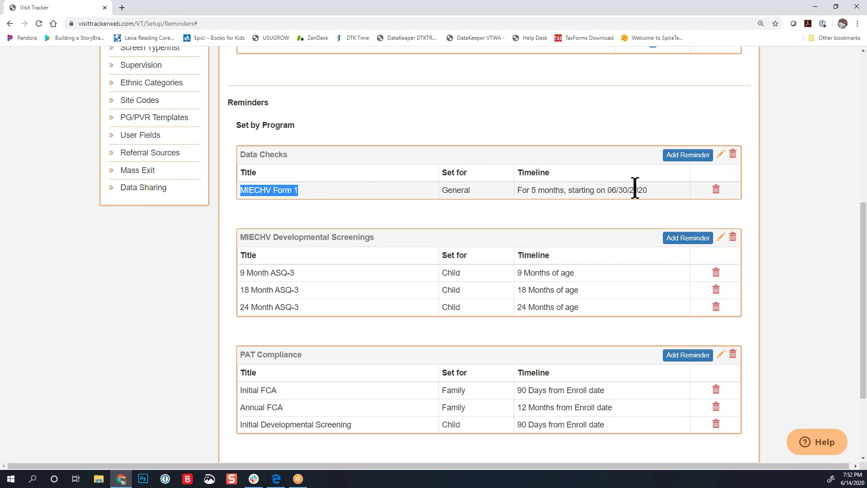
# - Start a new reminder in the Data Checks category titled Annual Model Report and set it for General
pyautogui.click(691, 163)
pyautogui.click(413, 131)
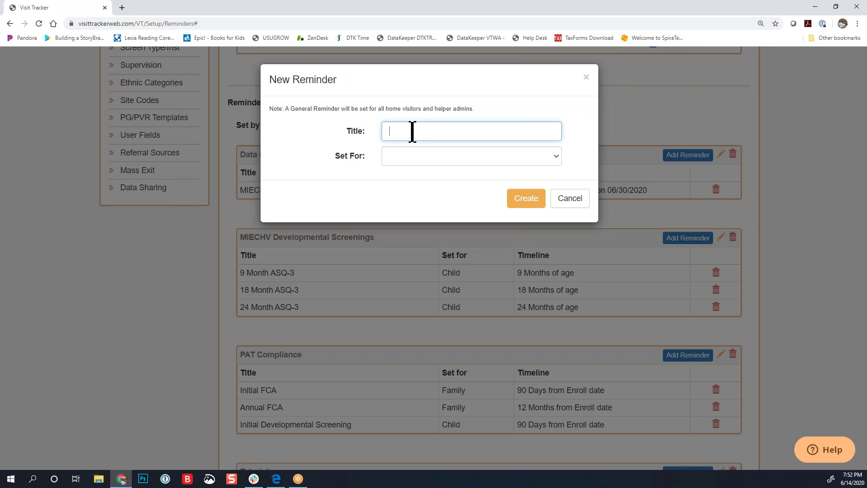
pyautogui.write('Annual Model Report')
pyautogui.click(418, 159)
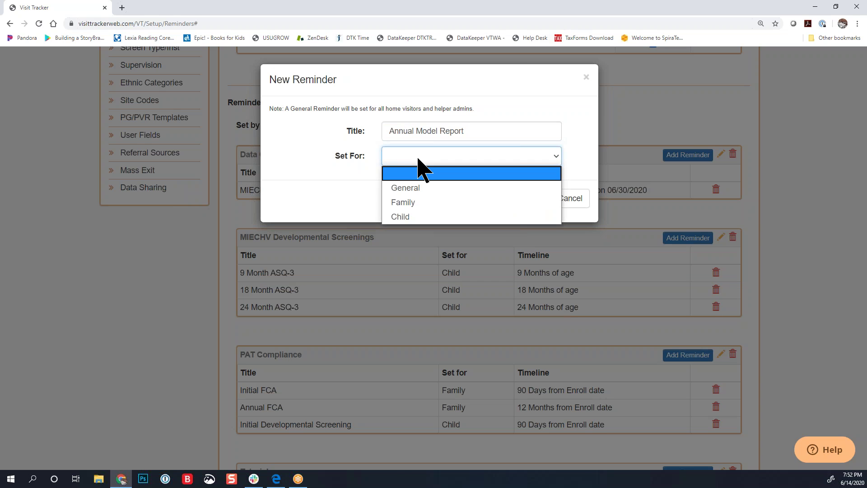
pyautogui.click(413, 188)
# - Schedule the Annual Model Report reminder monthly from 06/19/2020, repeating for 5 months, and create it
pyautogui.click(397, 199)
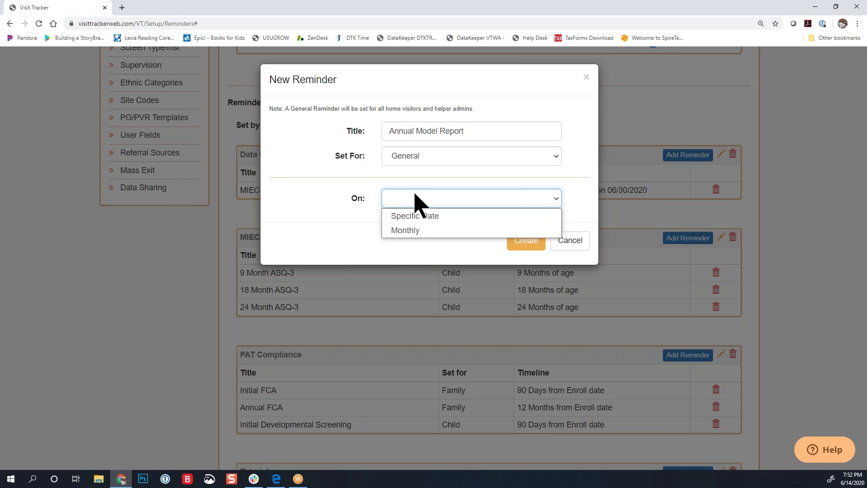
pyautogui.click(411, 231)
pyautogui.click(437, 224)
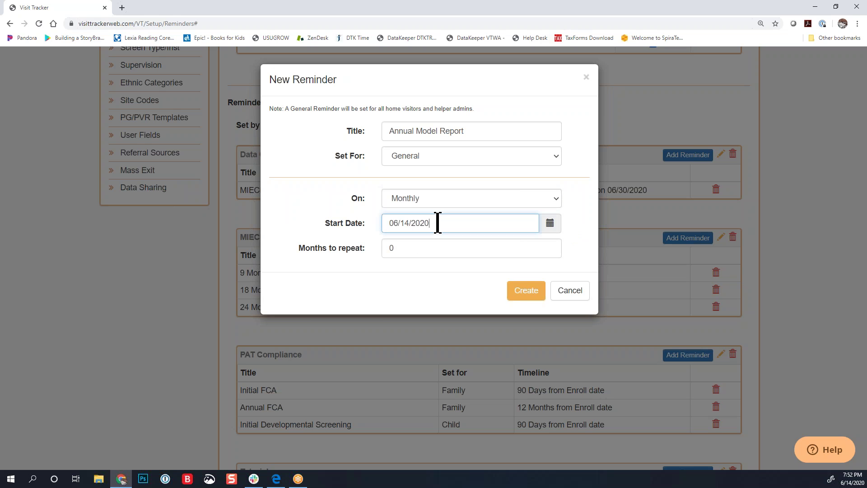
pyautogui.click(549, 223)
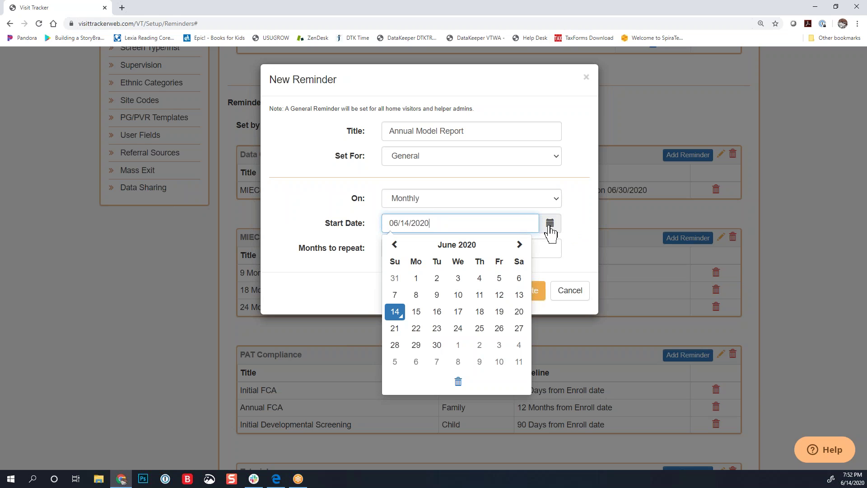
pyautogui.click(499, 314)
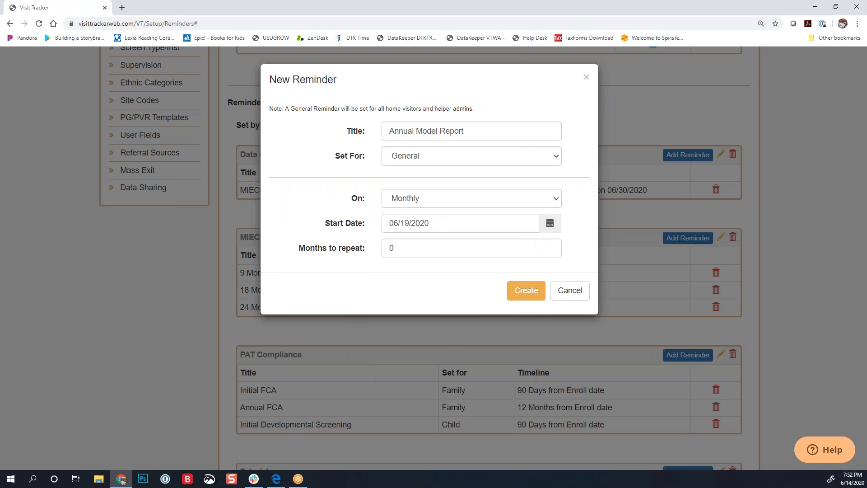
pyautogui.doubleClick(393, 248)
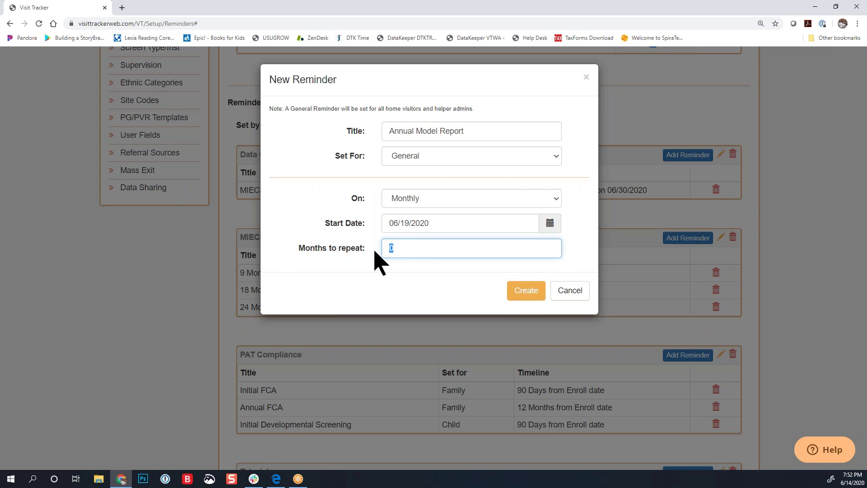
pyautogui.write('5')
pyautogui.click(526, 291)
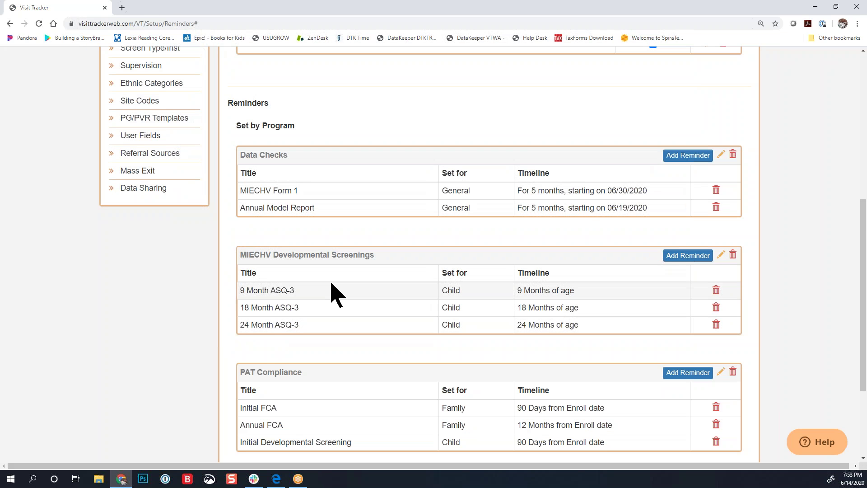
# - Start a new reminder in the MIECHV Developmental Screenings category titled 30 Month AsQ-3 and set it for Child
pyautogui.scroll(-1, 333, 289)
pyautogui.scroll(-2, 331, 284)
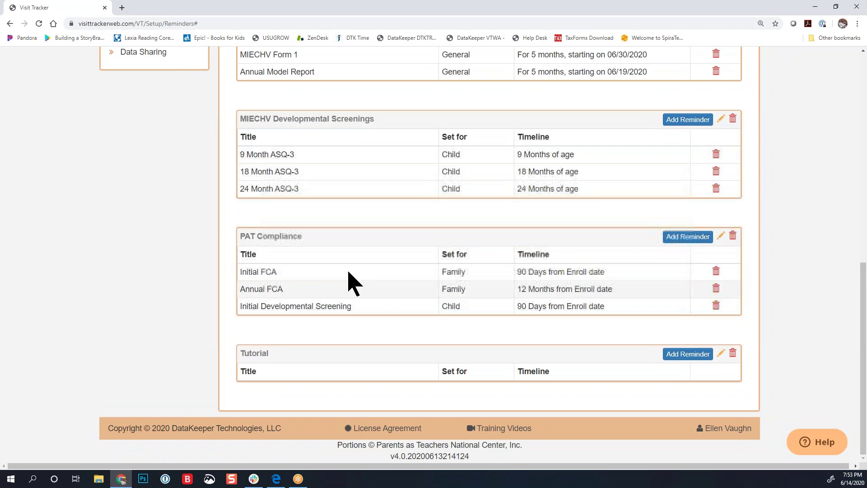
pyautogui.moveTo(379, 119); pyautogui.dragTo(240, 135)
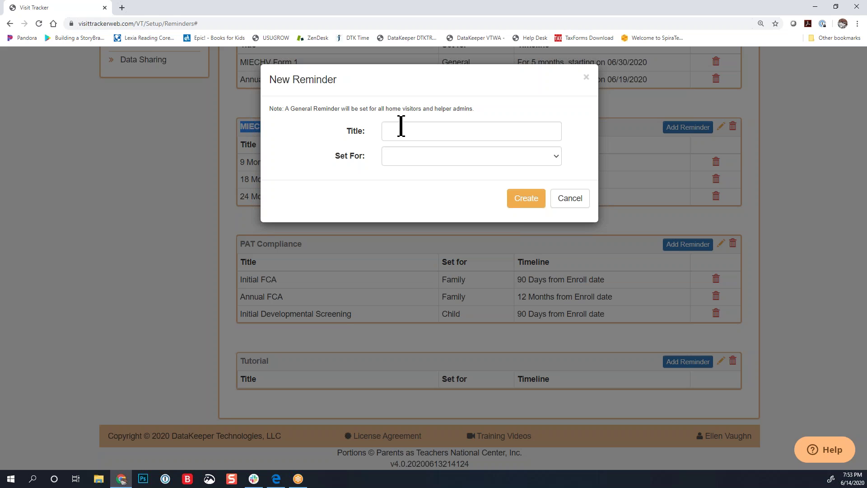
pyautogui.click(401, 129)
pyautogui.write('30')
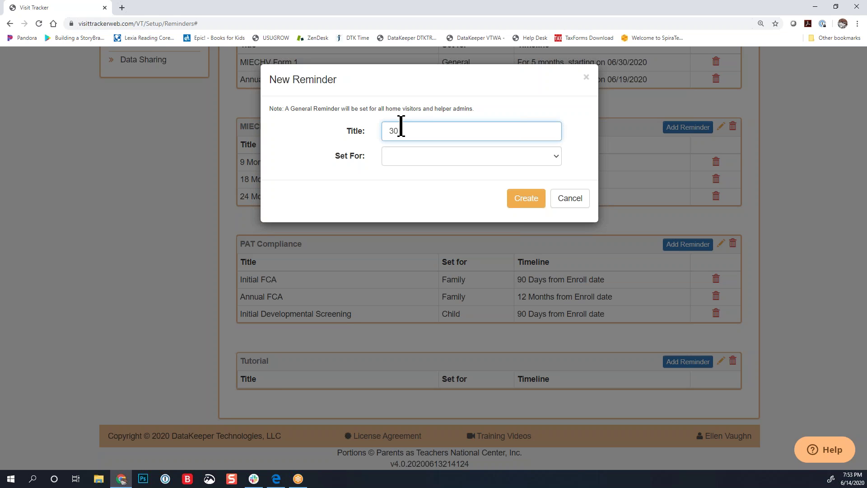
pyautogui.write(' Months')
pyautogui.press('BackSpace')
pyautogui.press('BackSpace')
pyautogui.write('AsQ-3')
pyautogui.click(408, 160)
pyautogui.click(405, 216)
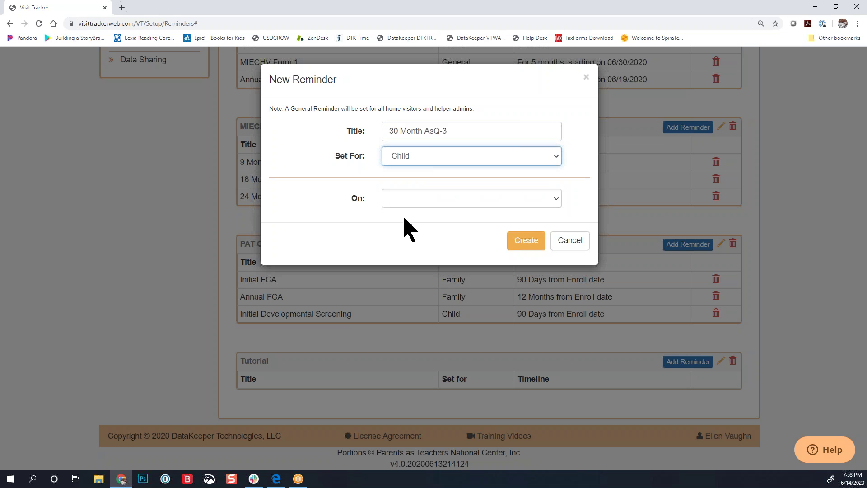
# - Schedule the 30 Month AsQ-3 reminder at 30 months of age and create it
pyautogui.click(405, 203)
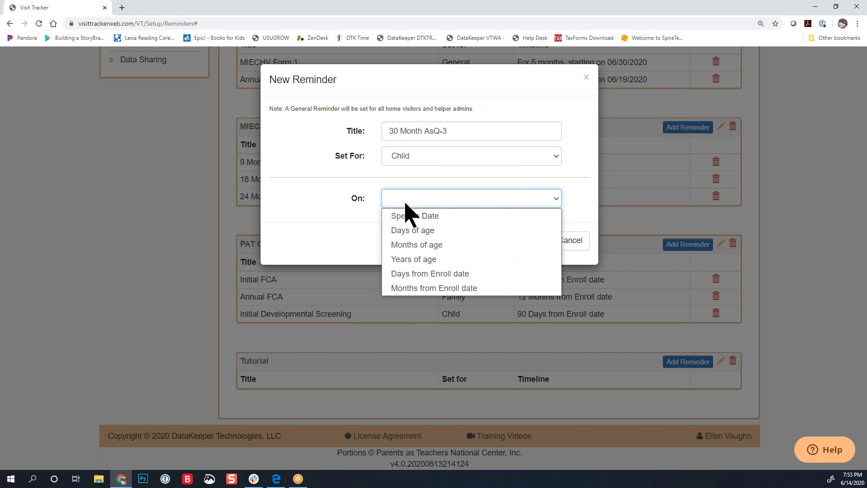
pyautogui.click(412, 245)
pyautogui.click(407, 224)
pyautogui.moveTo(407, 224); pyautogui.dragTo(384, 226)
pyautogui.write('30')
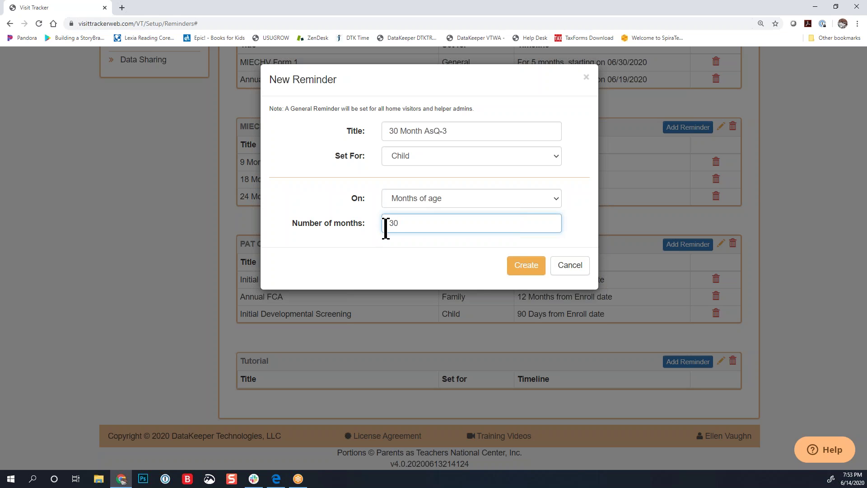
pyautogui.click(514, 270)
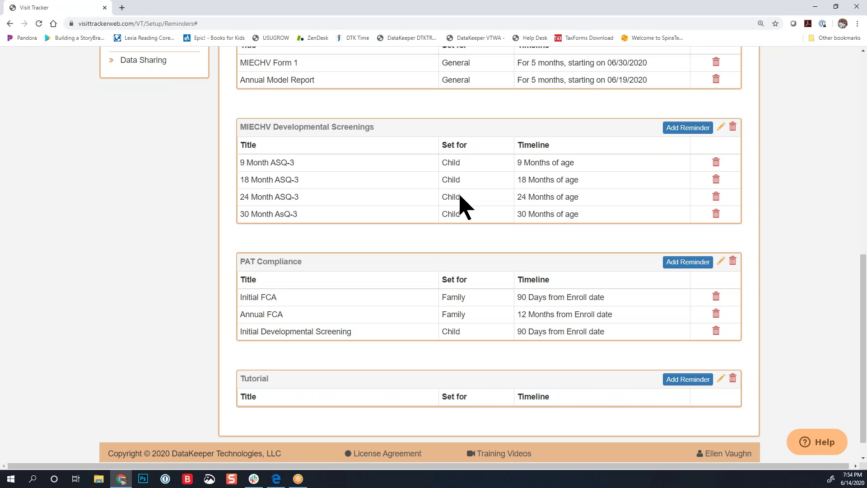
# - Start a new reminder in the PAT Compliance category titled Annual Developmental Screening and set it for Child
pyautogui.scroll(-1, 417, 241)
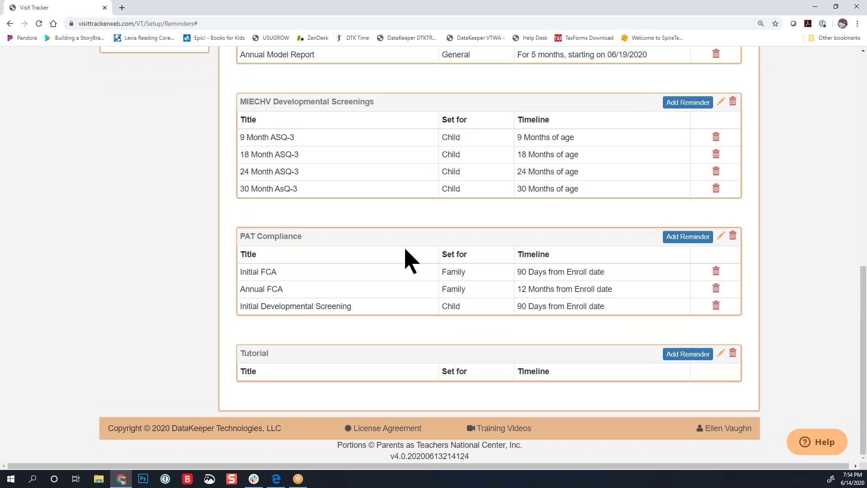
pyautogui.moveTo(242, 237); pyautogui.dragTo(302, 236)
pyautogui.moveTo(255, 302); pyautogui.dragTo(239, 291)
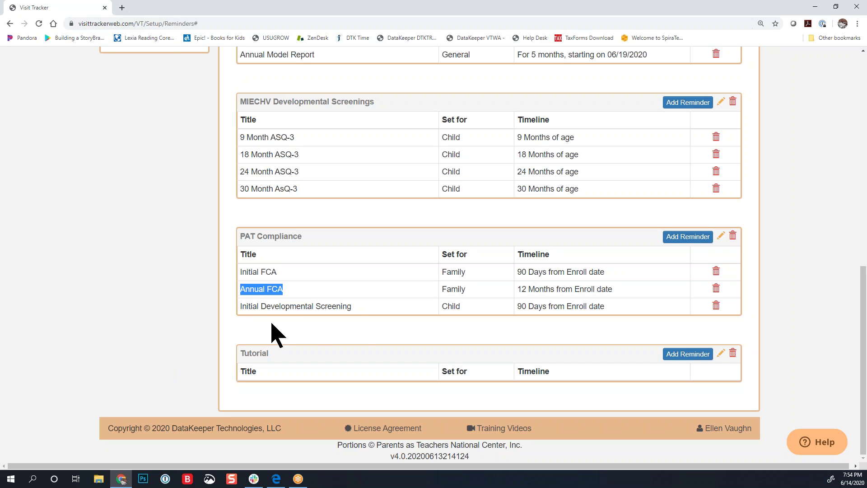
pyautogui.moveTo(358, 316); pyautogui.dragTo(241, 314)
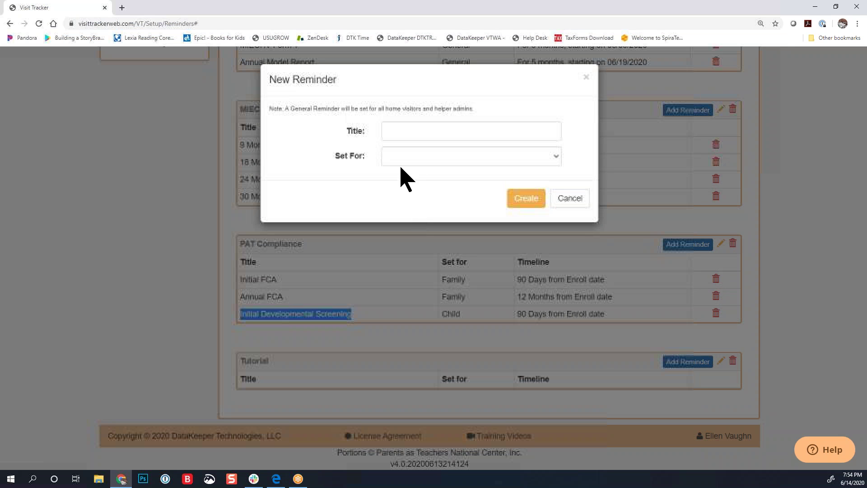
pyautogui.click(400, 134)
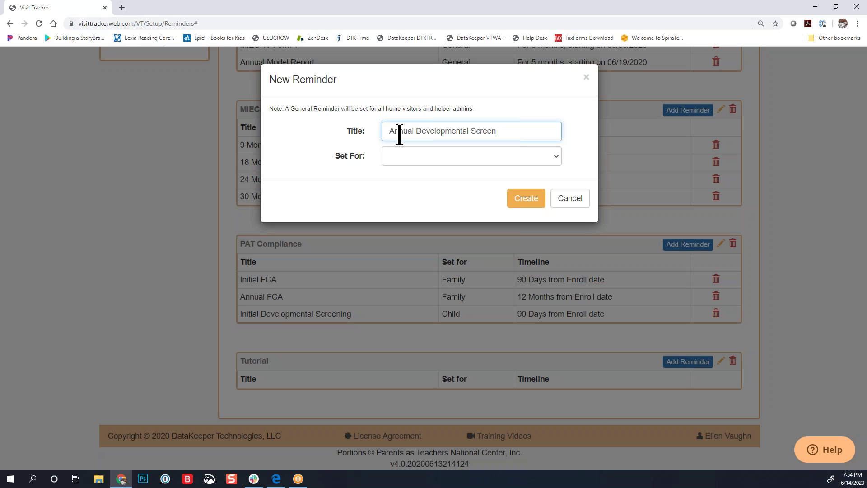
pyautogui.click(407, 158)
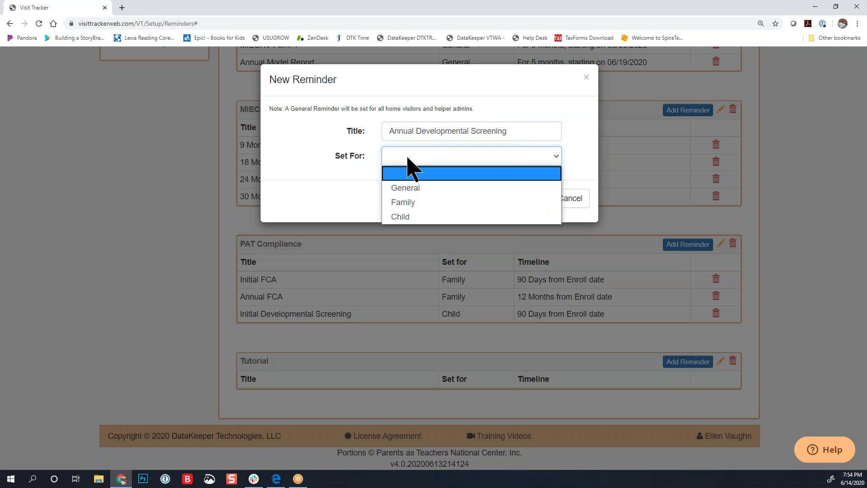
pyautogui.click(414, 218)
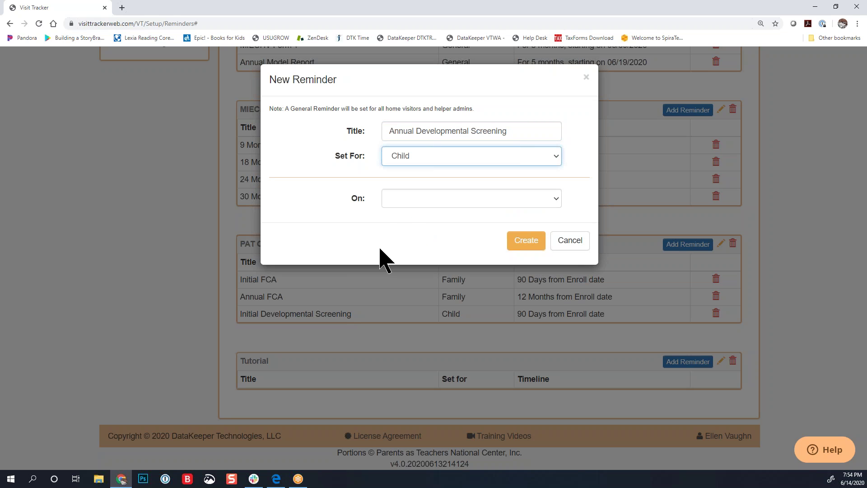
# - Schedule the Annual Developmental Screening reminder at 12 months from the enroll date and create it
pyautogui.click(401, 199)
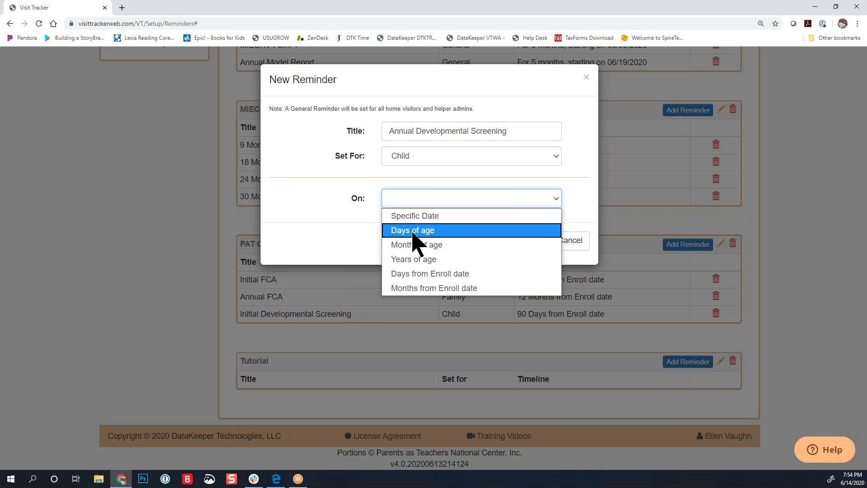
pyautogui.click(404, 289)
pyautogui.press('Tab')
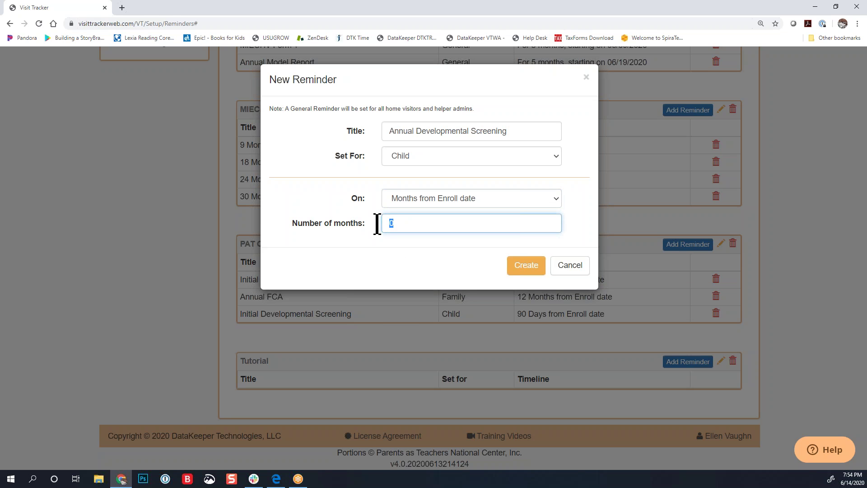
pyautogui.click(533, 271)
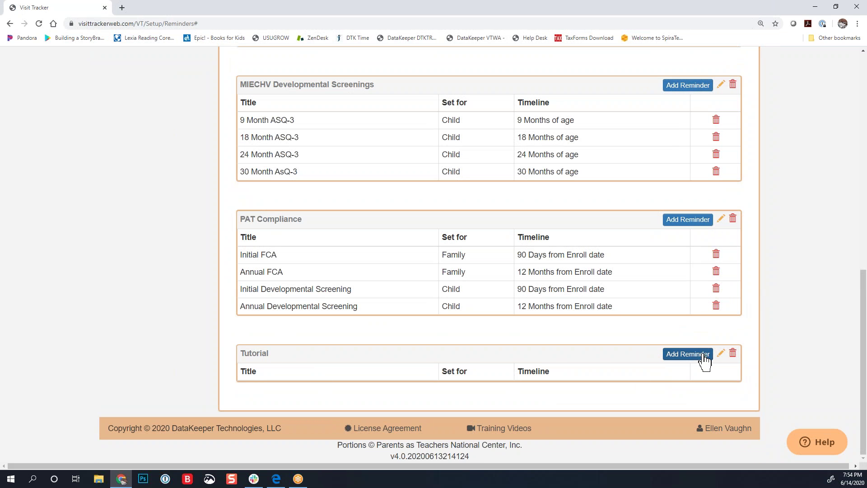
# - Start a new reminder in the Tutorial category titled Tutorial Rule and set it for Family
pyautogui.doubleClick(244, 354)
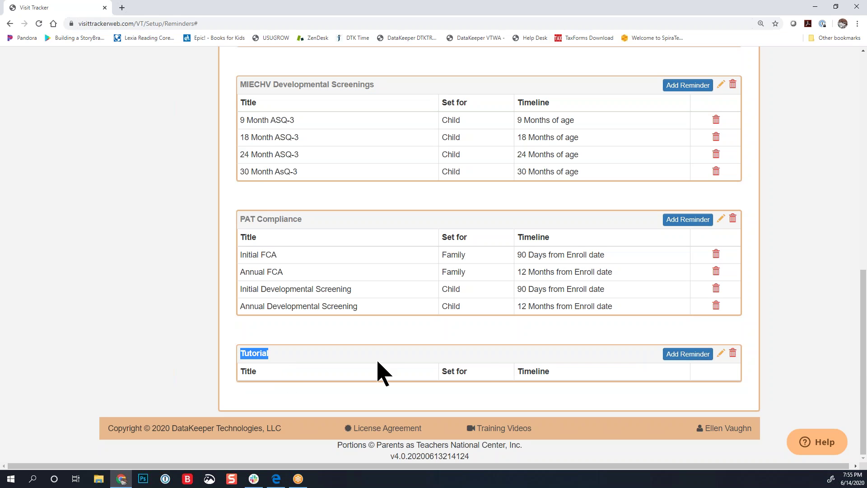
pyautogui.click(680, 356)
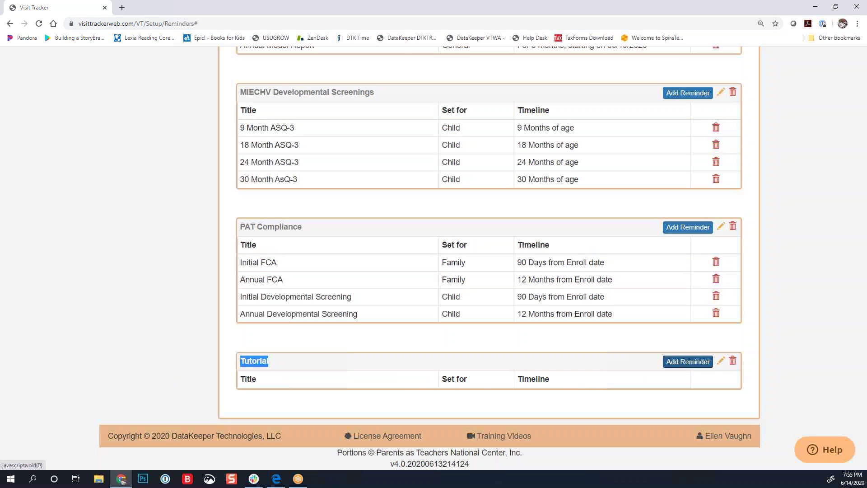
pyautogui.click(392, 132)
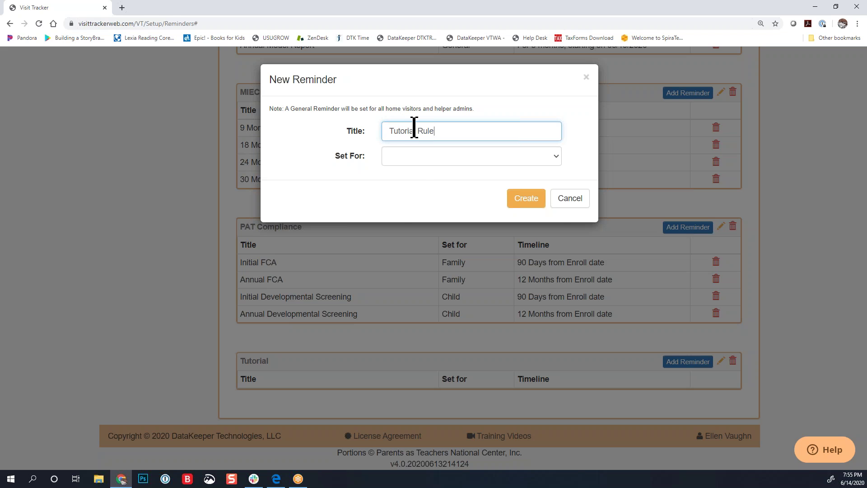
pyautogui.click(413, 159)
pyautogui.click(416, 202)
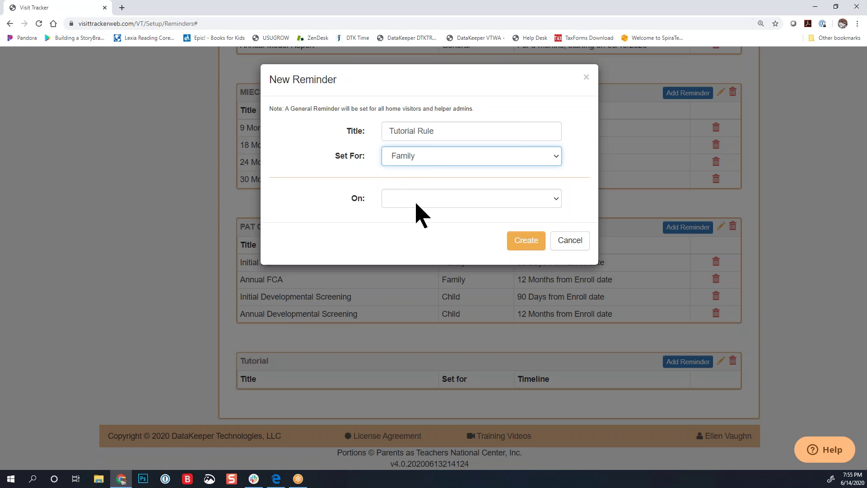
# - Schedule the Tutorial Rule reminder at 30 days from the enroll date and create it
pyautogui.click(416, 202)
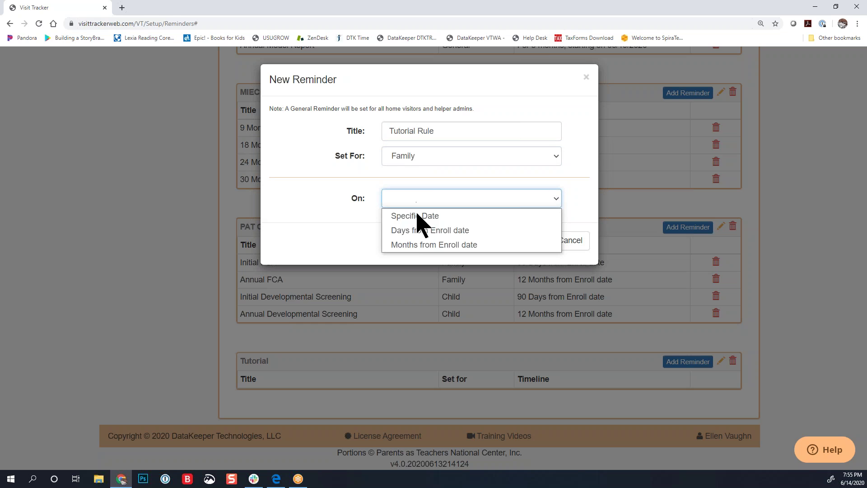
pyautogui.click(418, 230)
pyautogui.doubleClick(386, 224)
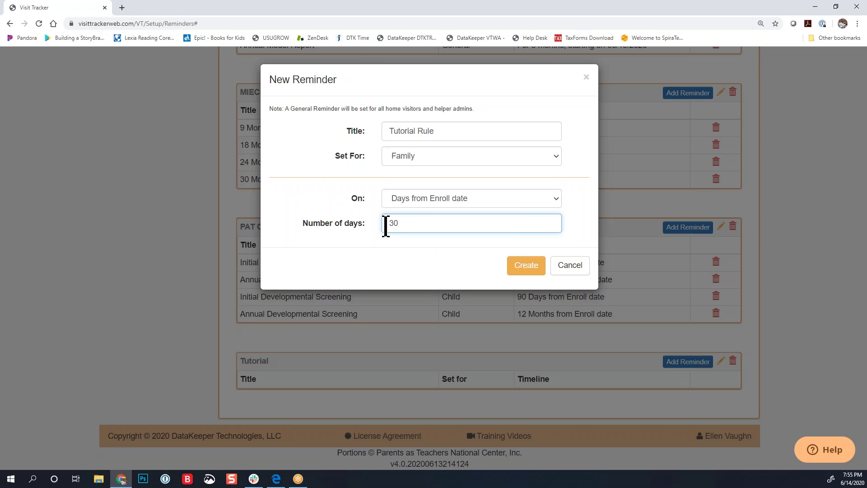
pyautogui.click(524, 268)
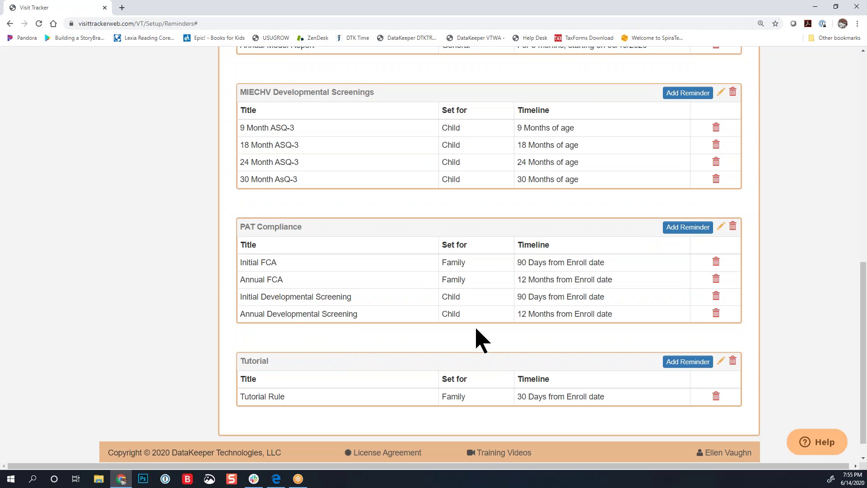
# - Review the program reminders listed under every category, from Data Checks through Tutorial
pyautogui.scroll(-1, 479, 348)
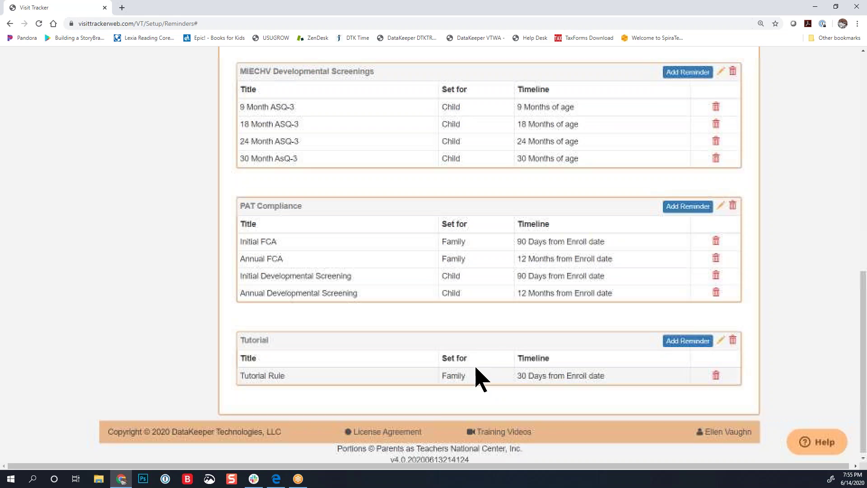
pyautogui.scroll(1, 478, 379)
pyautogui.scroll(3, 479, 377)
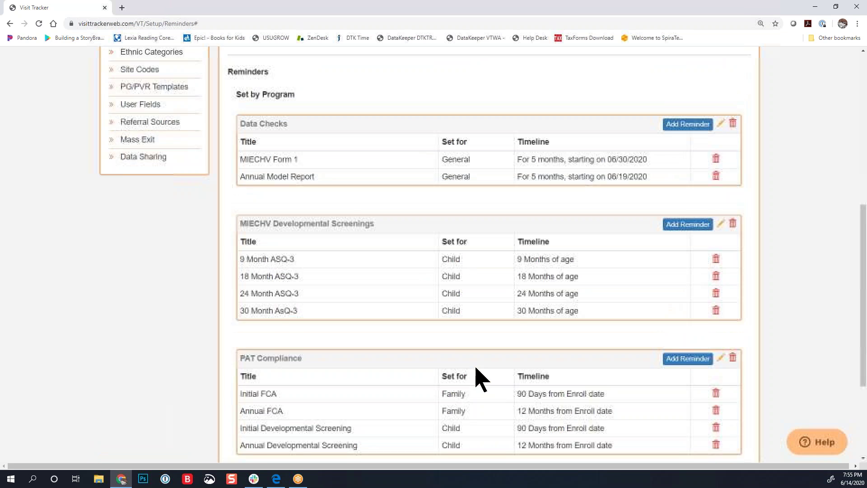
pyautogui.scroll(-4, 479, 378)
pyautogui.scroll(4, 479, 397)
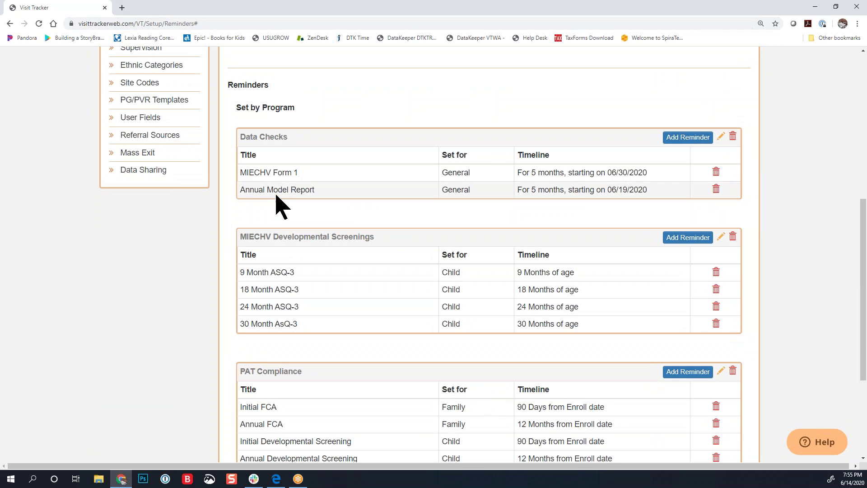
pyautogui.scroll(-4, 273, 223)
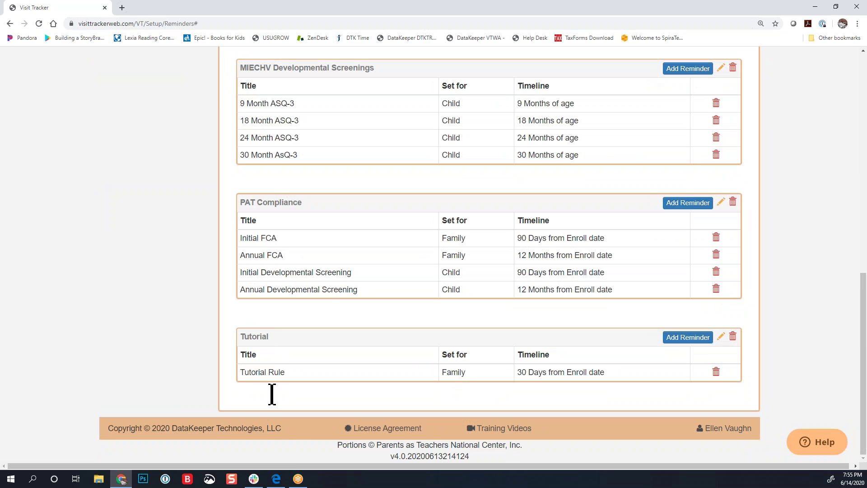
# - Switch to the home visitor's Visit Tracker session in Edge and examine the general reminders on the welcome page
pyautogui.click(281, 482)
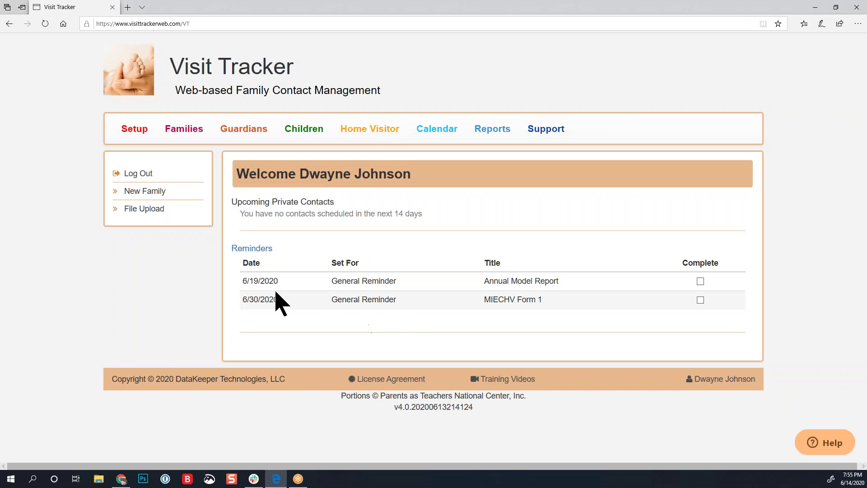
pyautogui.moveTo(243, 277); pyautogui.dragTo(384, 306)
pyautogui.click(335, 300)
pyautogui.moveTo(244, 299); pyautogui.dragTo(559, 304)
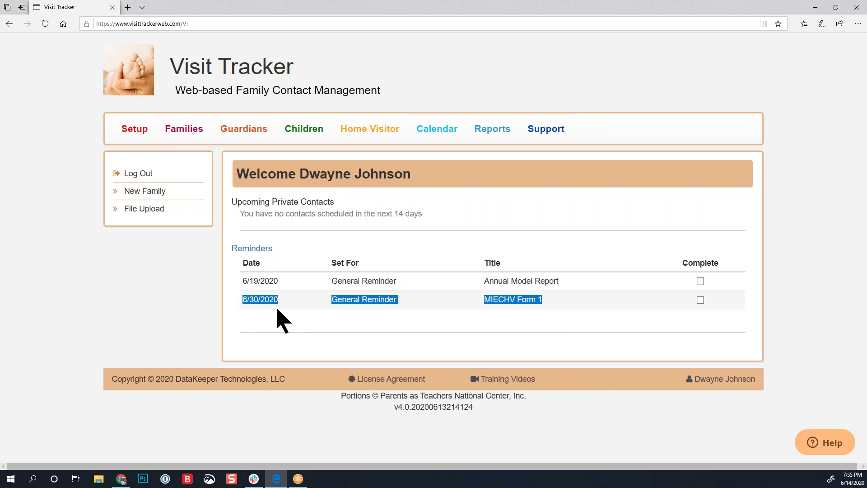
pyautogui.click(245, 284)
pyautogui.moveTo(244, 284); pyautogui.dragTo(565, 284)
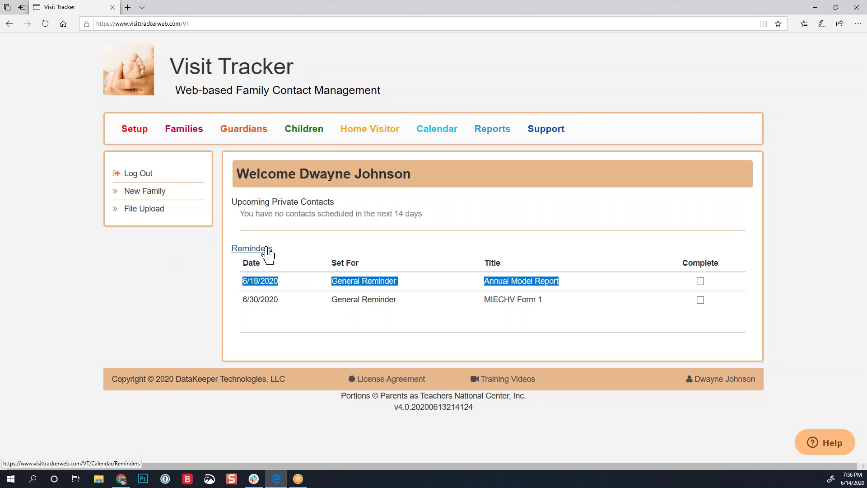
pyautogui.moveTo(295, 249); pyautogui.dragTo(233, 254)
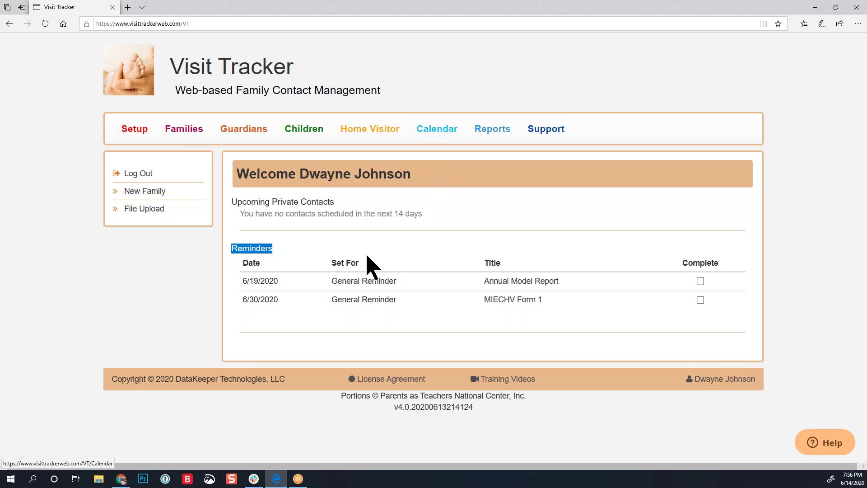
# - Open the full Reminders page and look through the list down to the Tutorial Rule entry
pyautogui.click(259, 252)
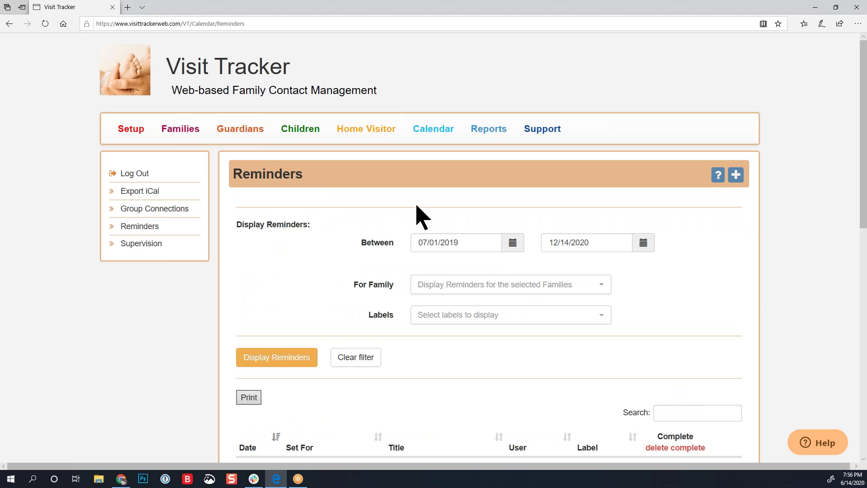
pyautogui.scroll(-1, 417, 200)
pyautogui.scroll(-2, 488, 180)
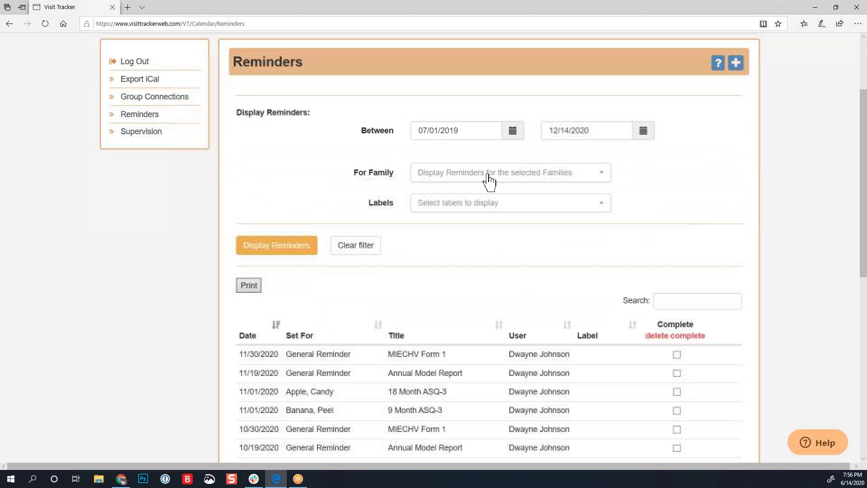
pyautogui.moveTo(350, 130); pyautogui.dragTo(385, 130)
pyautogui.scroll(-6, 354, 194)
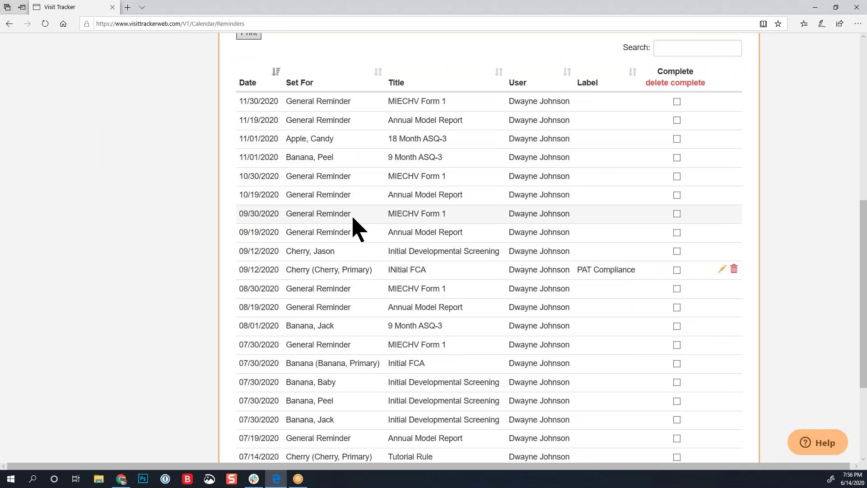
pyautogui.scroll(-3, 355, 226)
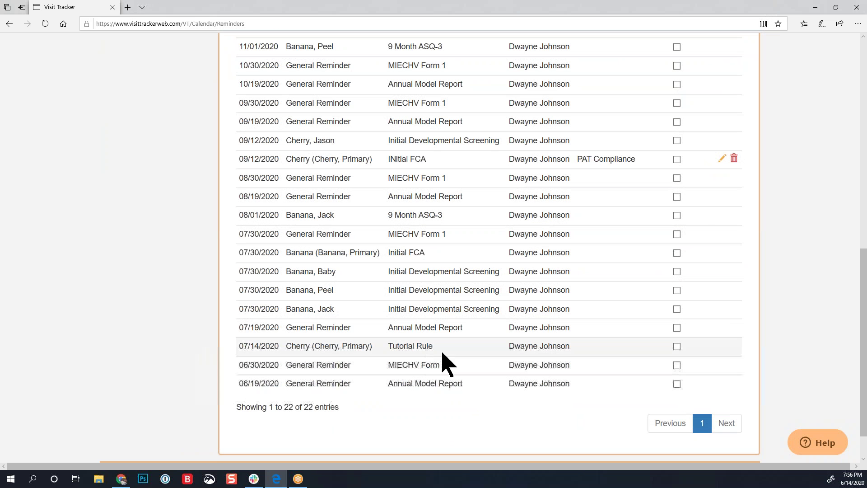
pyautogui.moveTo(436, 348); pyautogui.dragTo(382, 347)
# - Search the reminders list for "tutorial rule" and examine the matching entry
pyautogui.scroll(9, 389, 317)
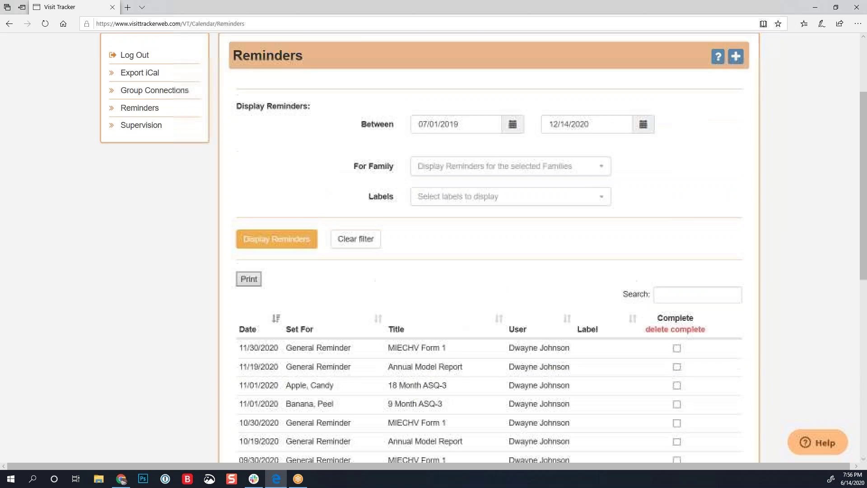
pyautogui.scroll(-2, 383, 296)
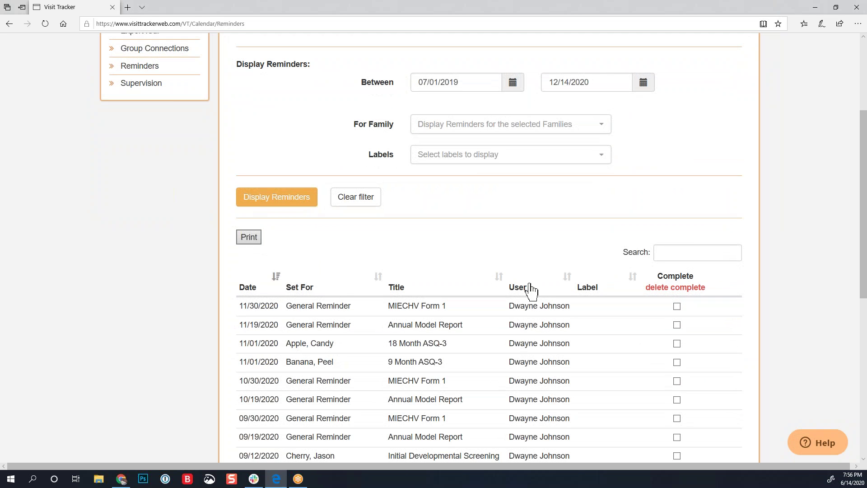
pyautogui.scroll(-2, 587, 253)
pyautogui.click(675, 159)
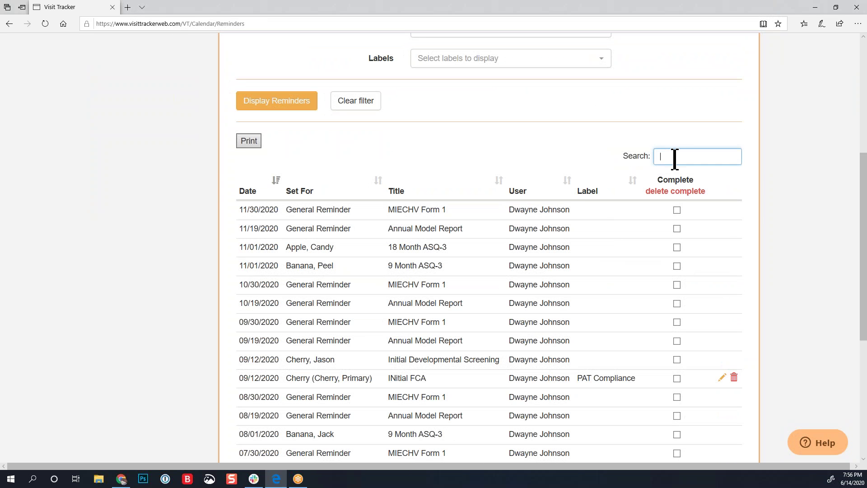
pyautogui.write('tutorial rule')
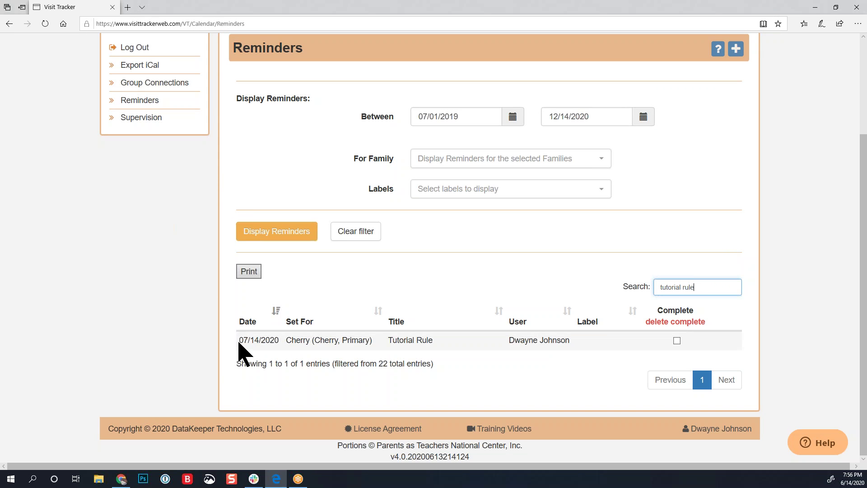
pyautogui.moveTo(239, 342); pyautogui.dragTo(577, 348)
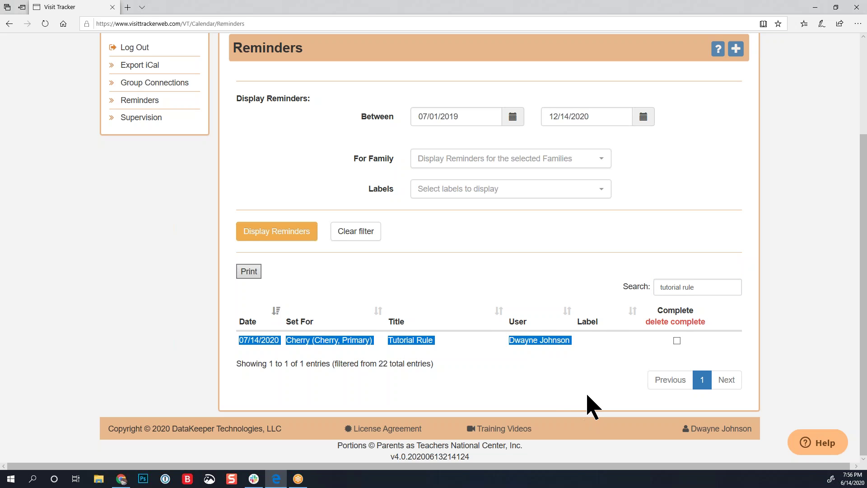
# - Replace the reminders search text with "30 month asq-3"
pyautogui.scroll(1, 585, 407)
pyautogui.tripleClick(697, 300)
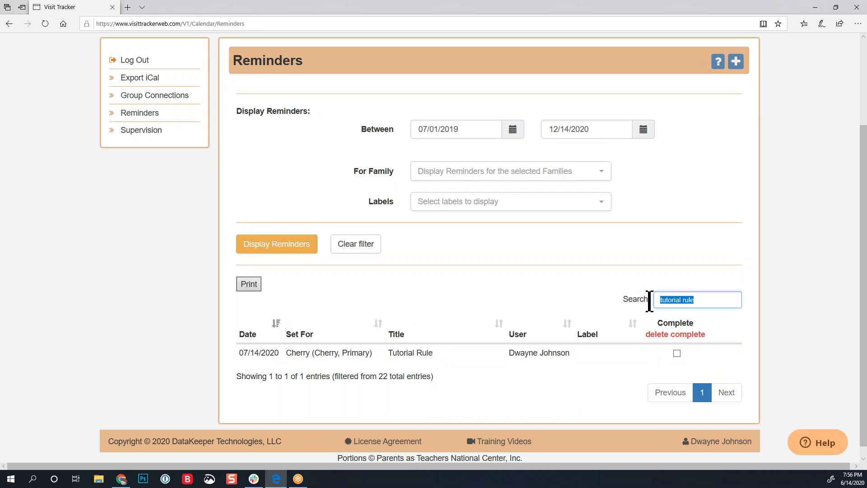
pyautogui.write('30 month asq')
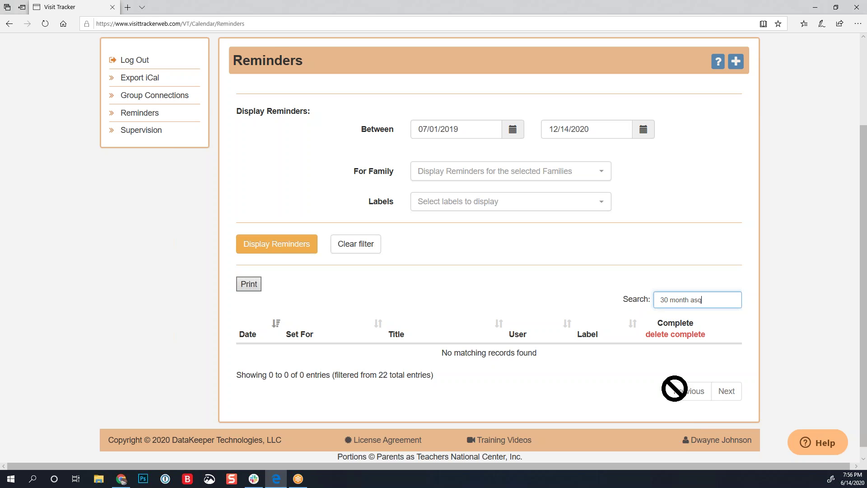
pyautogui.scroll(-1, 675, 388)
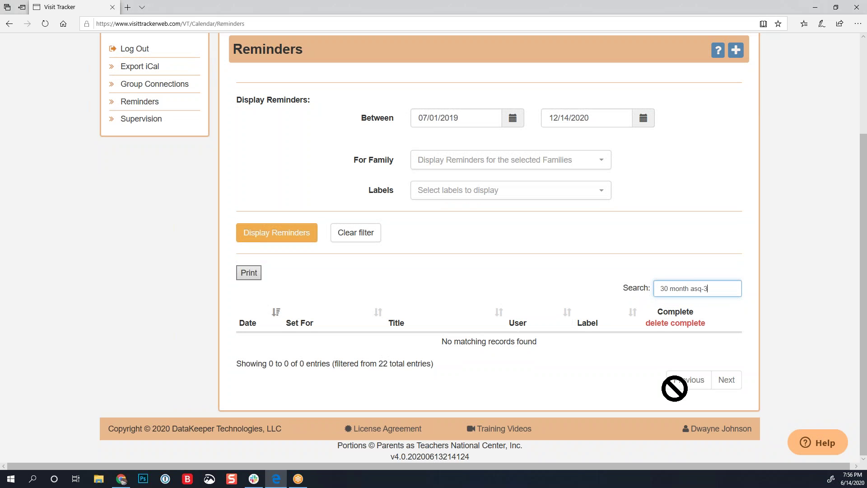
pyautogui.scroll(3, 596, 87)
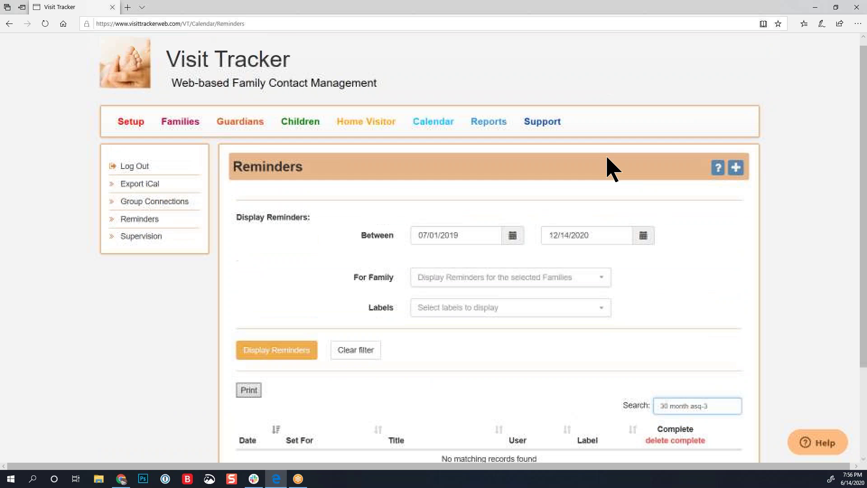
# - Set the end of the reminder date range to 12/02/2022 and display the reminders again
pyautogui.click(643, 248)
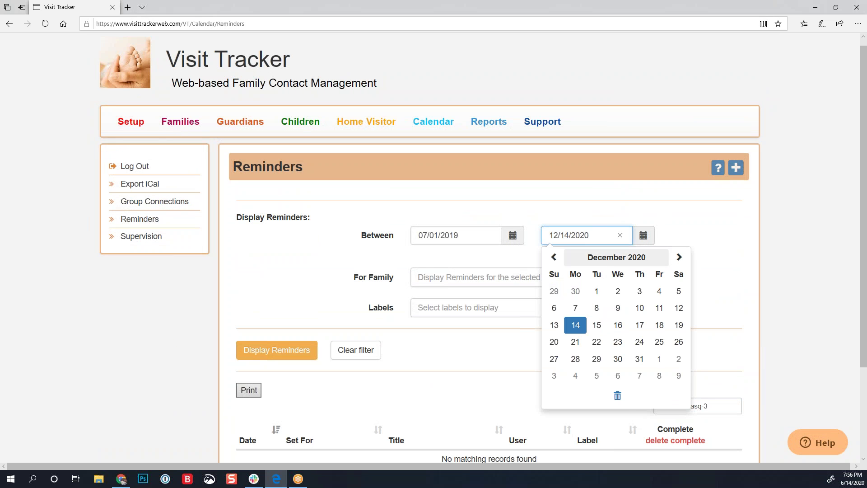
pyautogui.click(617, 257)
pyautogui.click(682, 257)
pyautogui.click(683, 257)
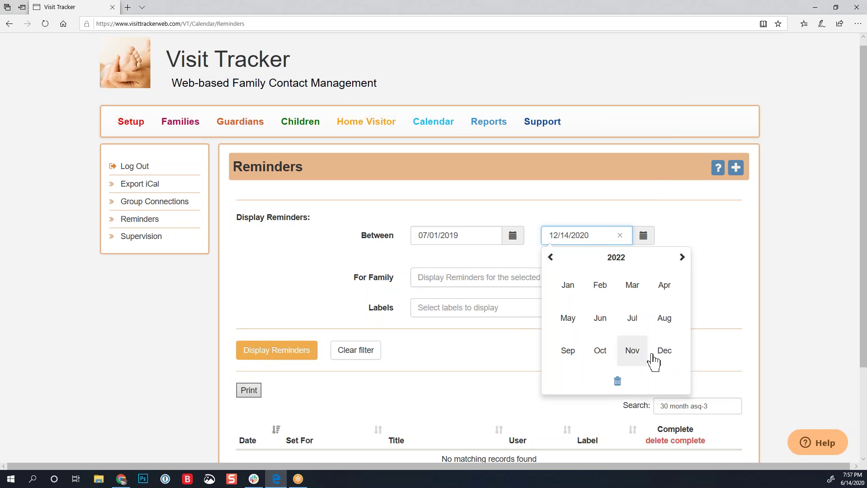
pyautogui.click(664, 353)
pyautogui.click(661, 291)
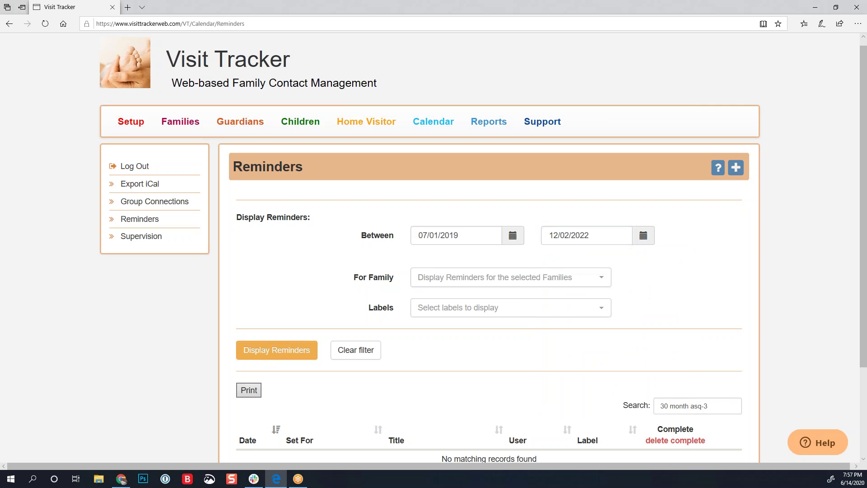
pyautogui.scroll(-3, 660, 290)
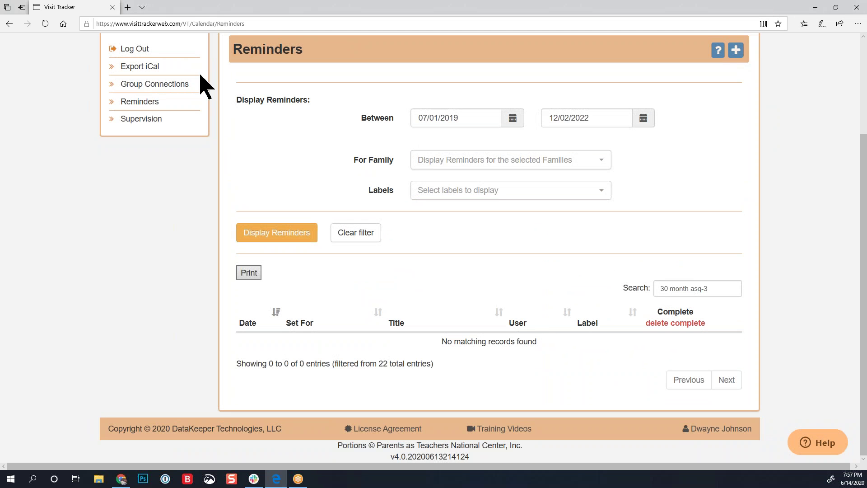
pyautogui.click(287, 237)
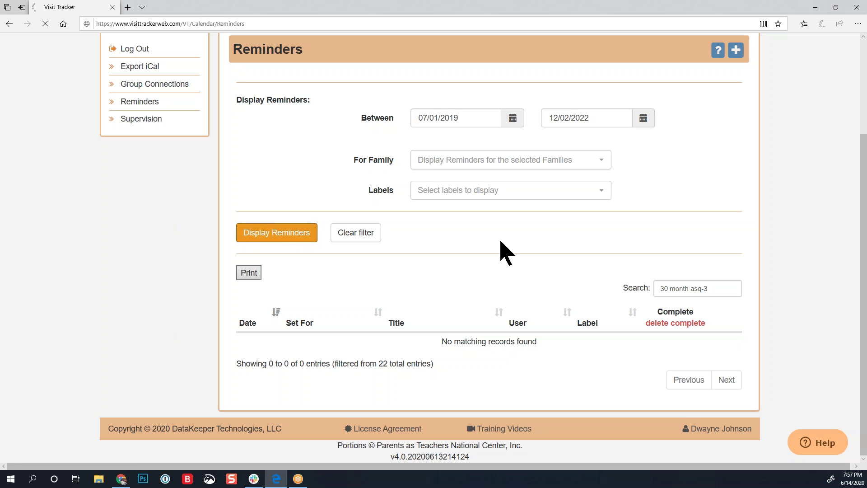
# - Search the refreshed reminders list for "30 month" and examine the matching children's entries
pyautogui.scroll(-5, 501, 244)
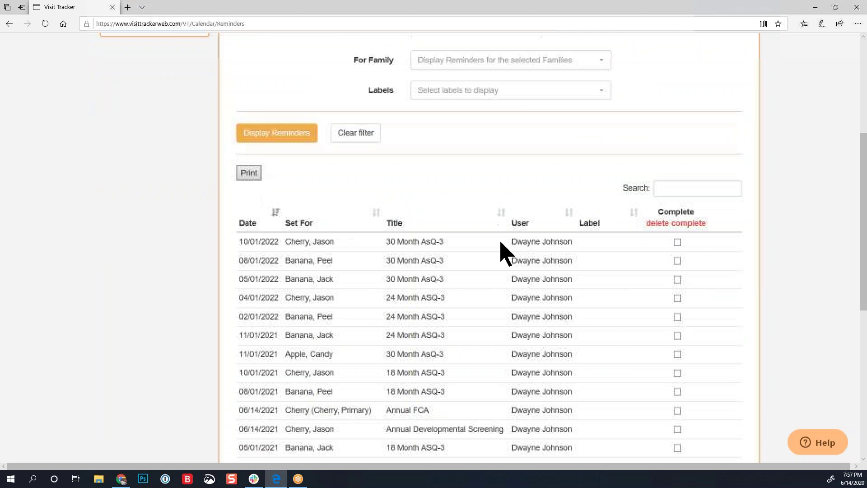
pyautogui.click(669, 156)
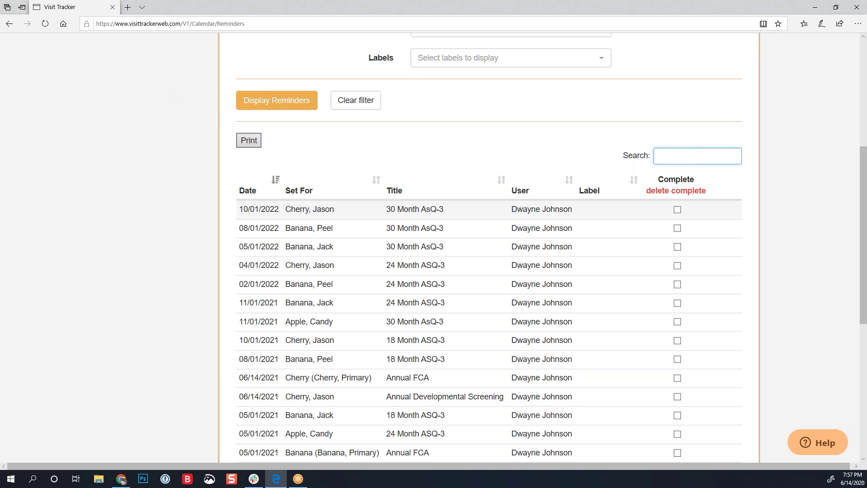
pyautogui.scroll(3, 484, 248)
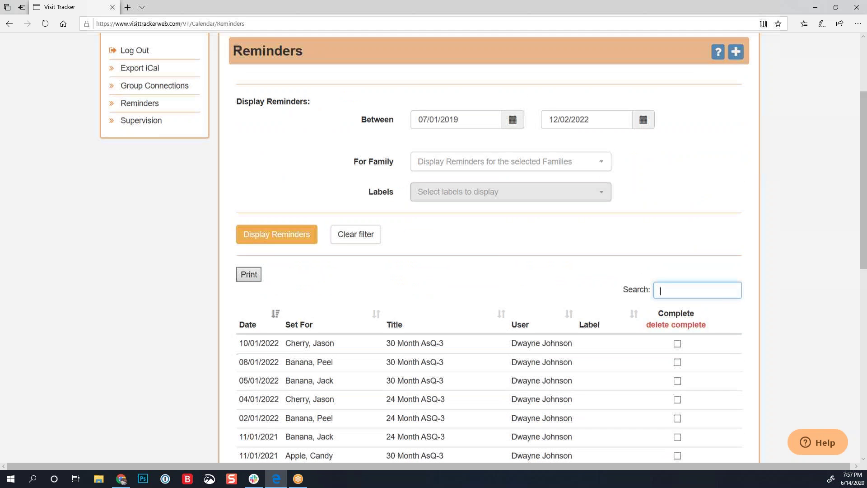
pyautogui.scroll(-2, 759, 228)
pyautogui.write('30 months')
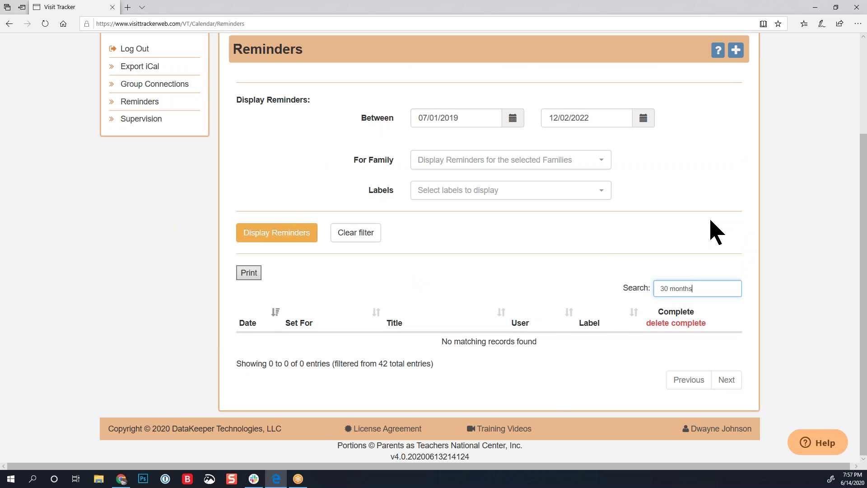
pyautogui.press('BackSpace')
pyautogui.scroll(-2, 717, 233)
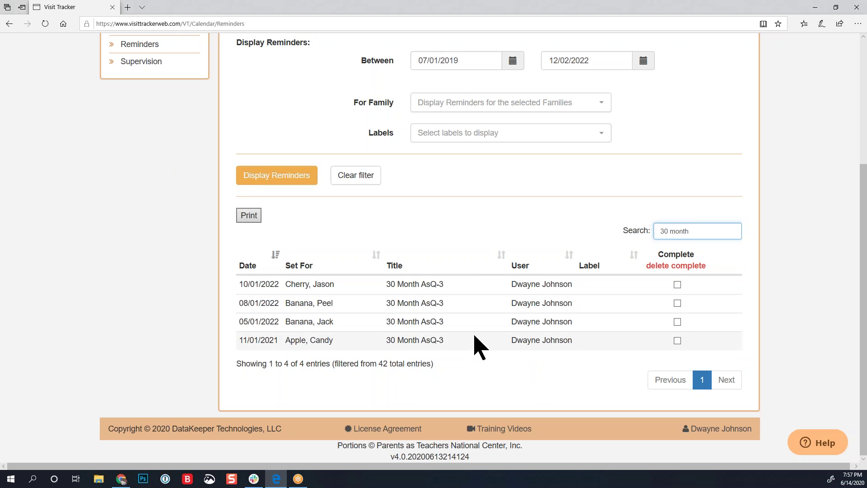
pyautogui.scroll(1, 470, 296)
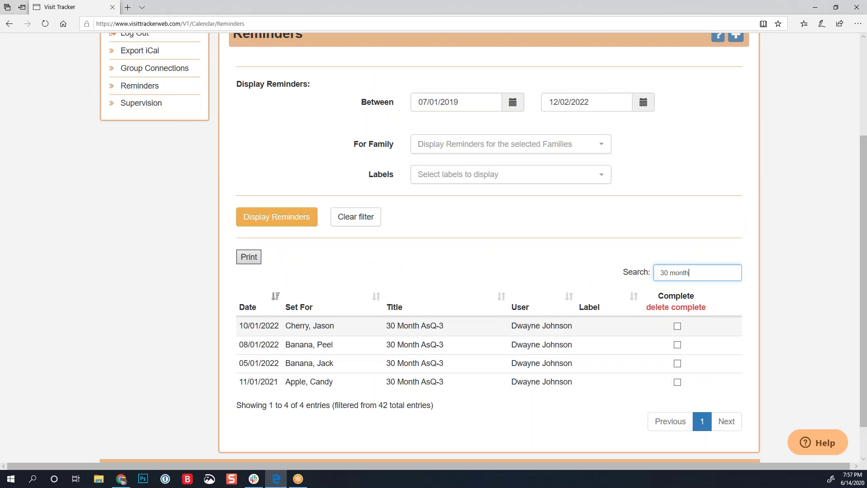
# - Go to the family records and open the home page of the first listed family
pyautogui.scroll(2, 464, 307)
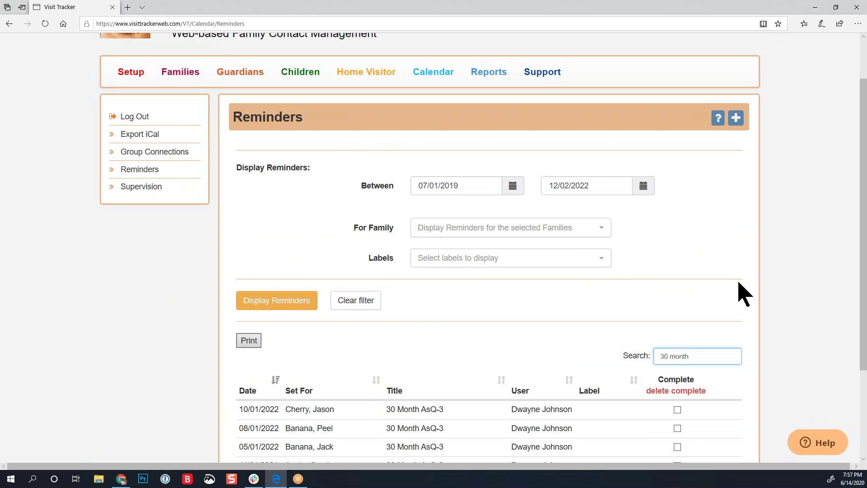
pyautogui.click(178, 73)
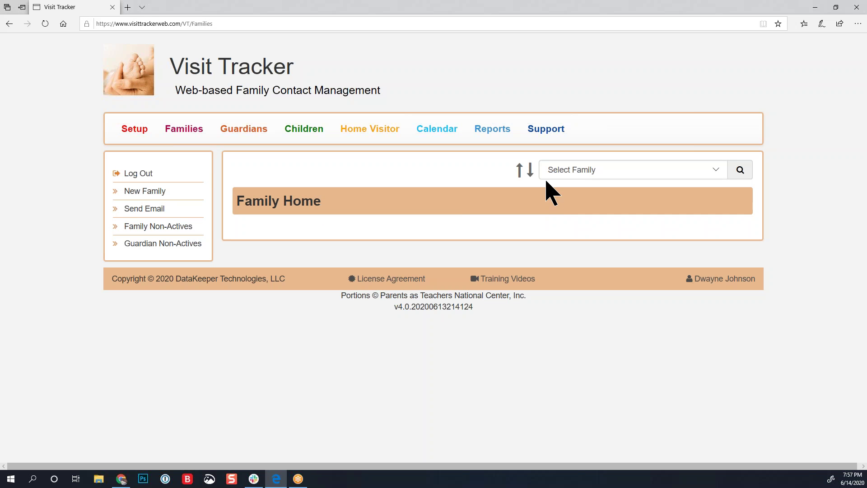
pyautogui.click(555, 172)
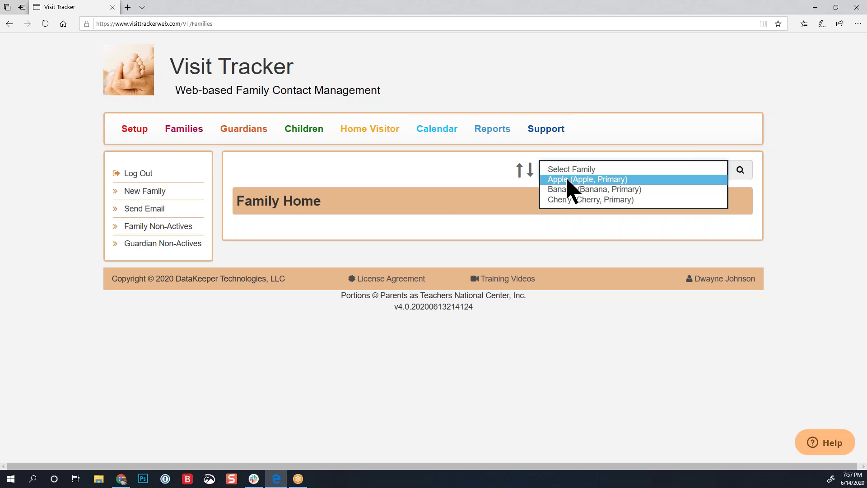
pyautogui.click(568, 180)
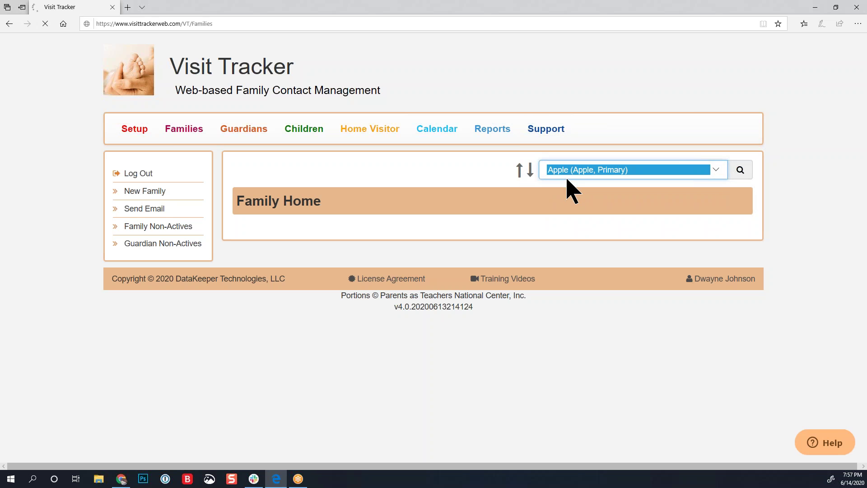
pyautogui.click(566, 170)
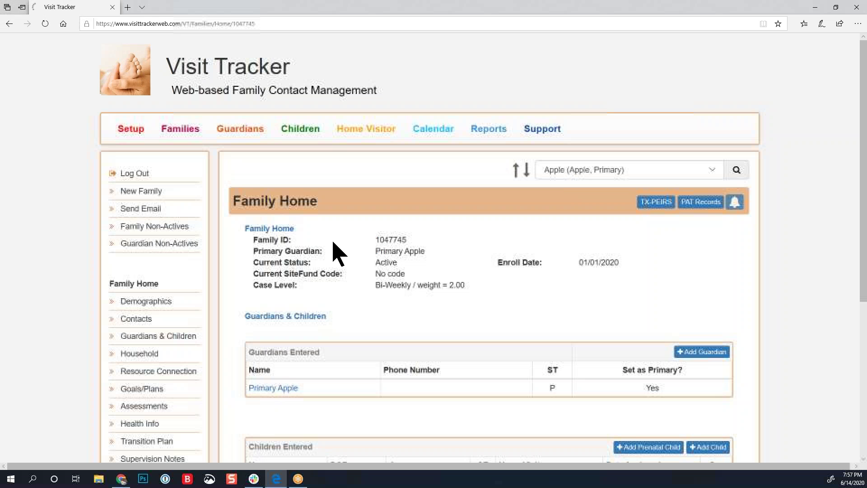
# - Open the reminders page belonging to the selected family
pyautogui.scroll(-3, 335, 253)
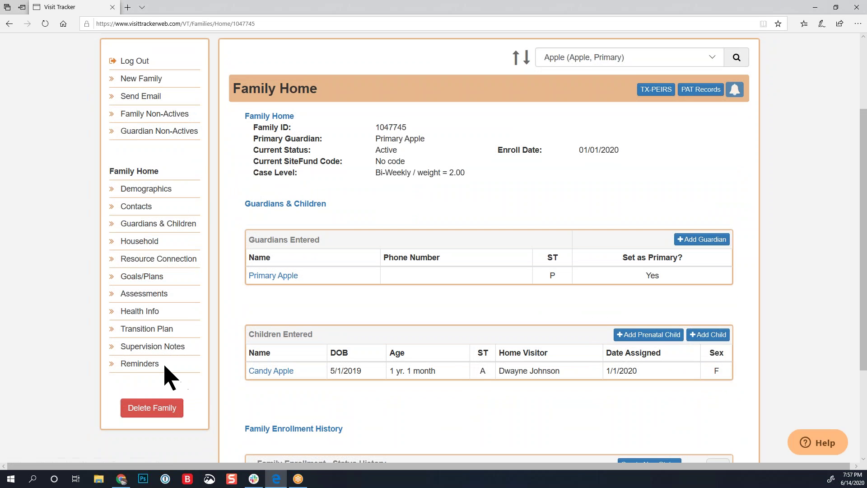
pyautogui.moveTo(168, 368); pyautogui.dragTo(116, 368)
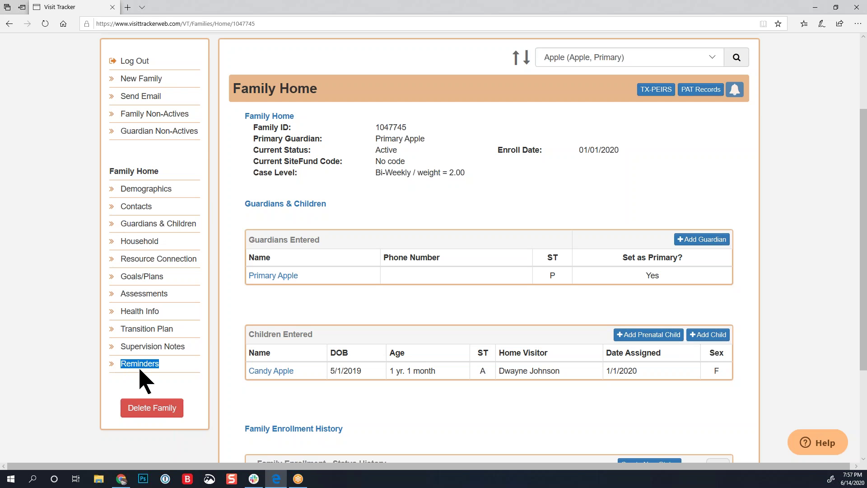
pyautogui.click(138, 366)
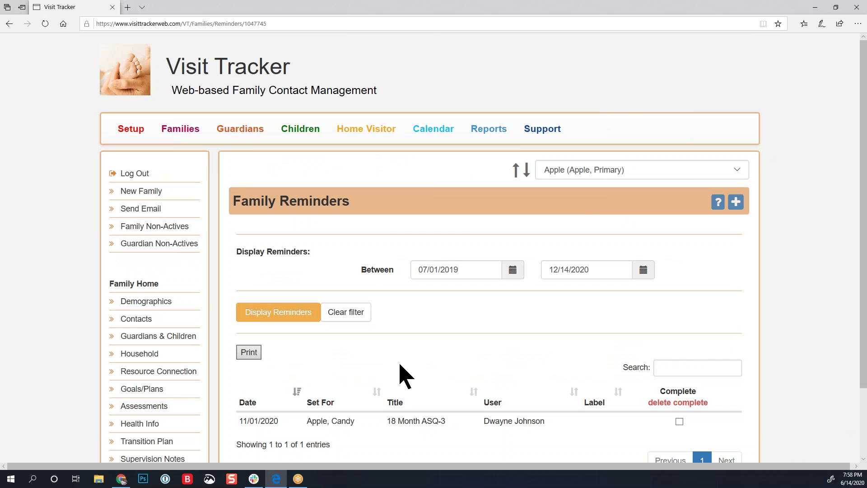
# - Set the end of the family reminders date range to 07/30/2021 and display the reminders for that range
pyautogui.scroll(-2, 402, 375)
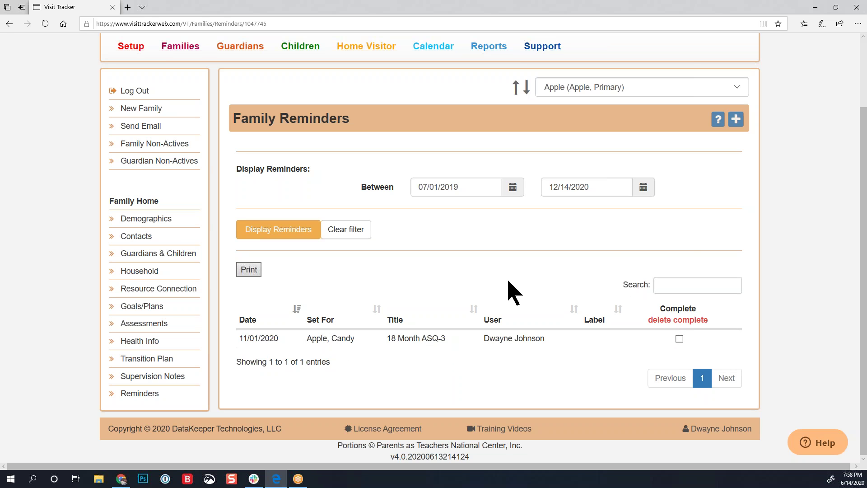
pyautogui.click(645, 193)
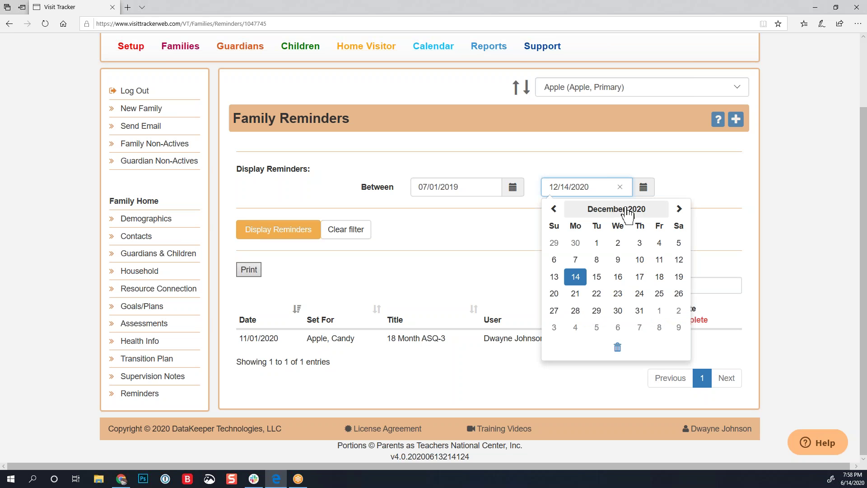
pyautogui.click(677, 208)
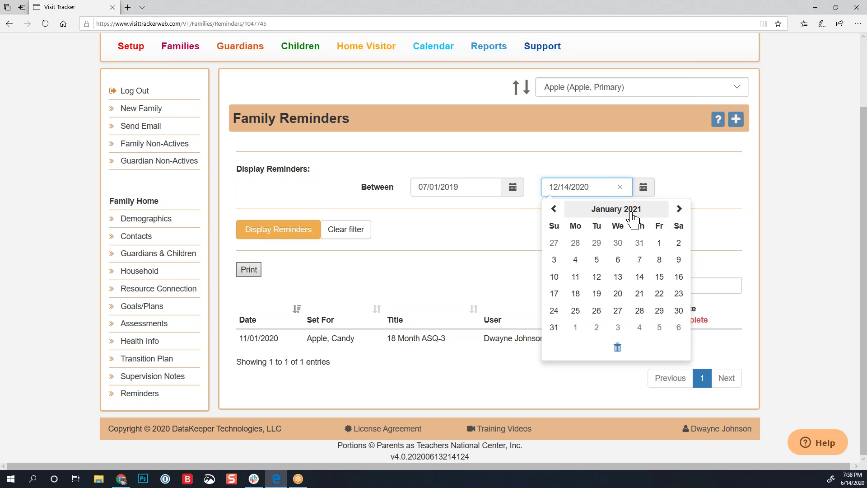
pyautogui.click(677, 210)
pyautogui.click(678, 209)
pyautogui.click(678, 209)
pyautogui.click(678, 209)
pyautogui.click(678, 209)
pyautogui.click(678, 209)
pyautogui.click(659, 311)
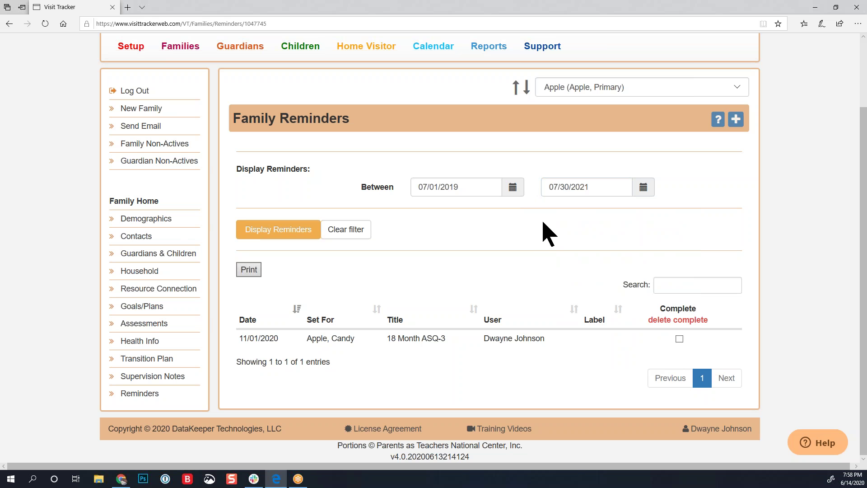
pyautogui.click(270, 233)
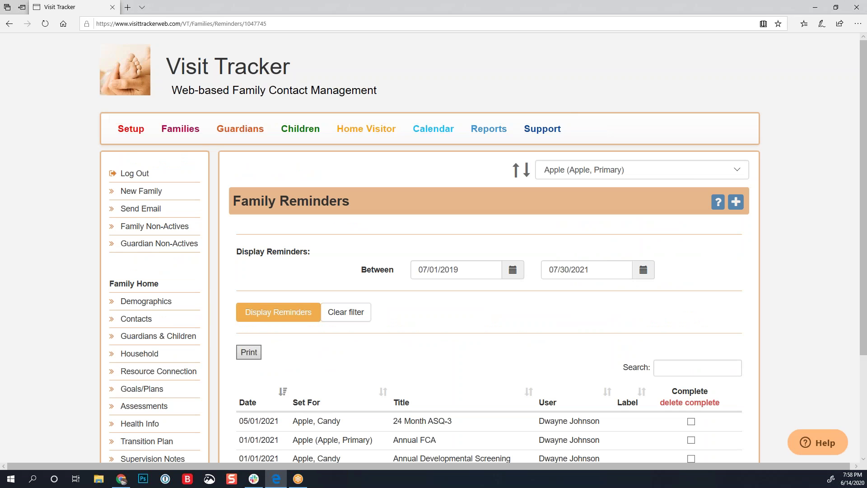
pyautogui.scroll(-3, 432, 398)
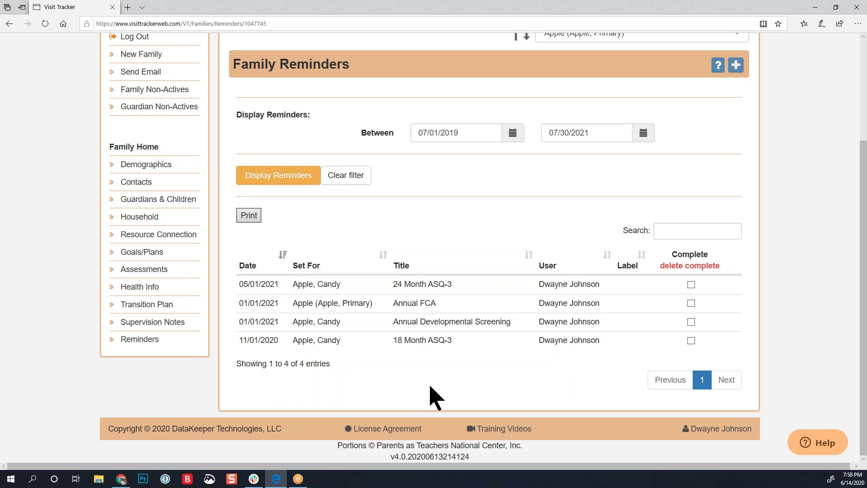